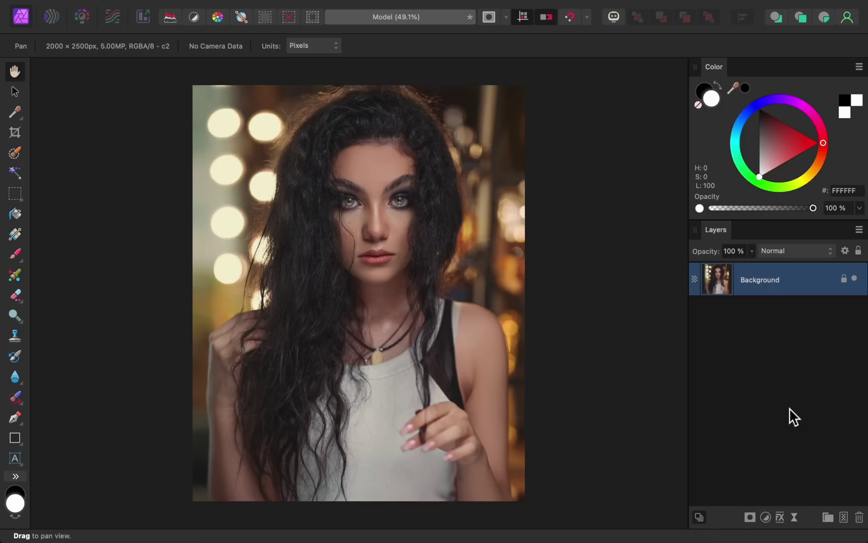
Add a Brightness/Contrast adjustment with brightness 50% and contrast 50%.
{"action": "left_click", "coordinate": [765, 517]}
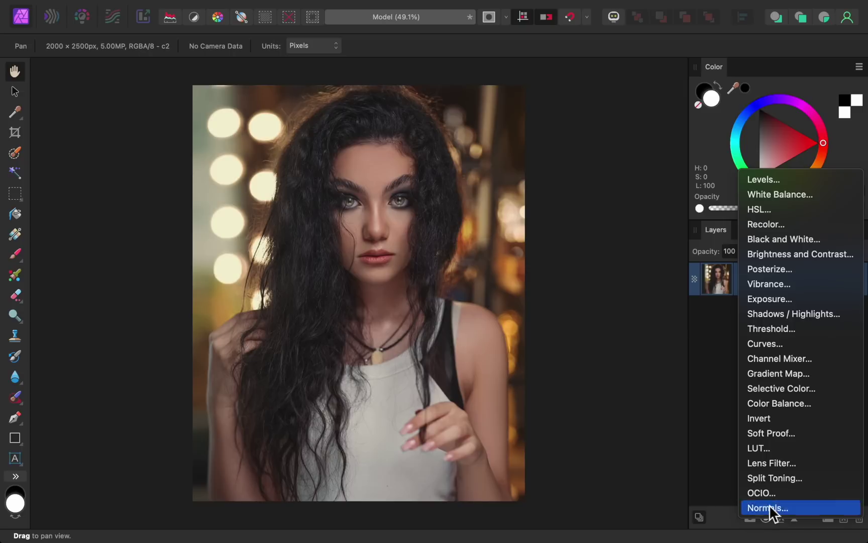
{"action": "left_click", "coordinate": [778, 258]}
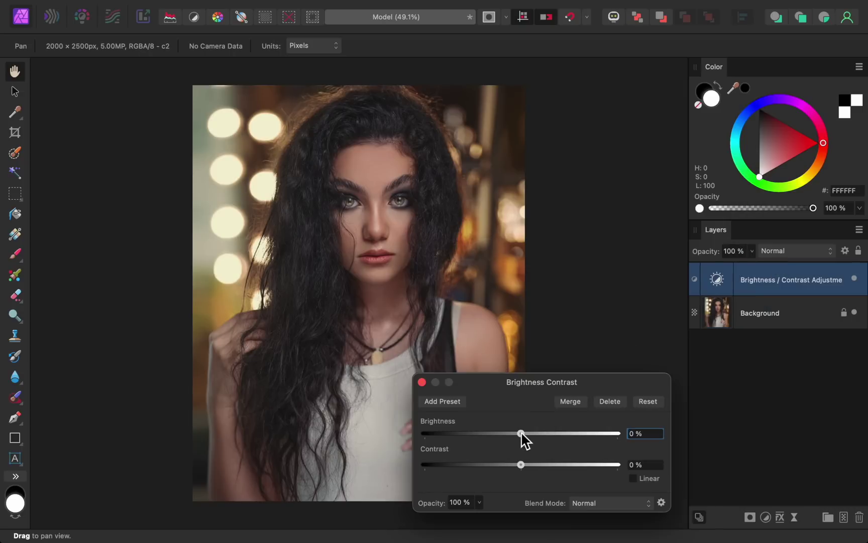
{"action": "left_click_drag", "start_coordinate": [521, 433], "coordinate": [571, 434]}
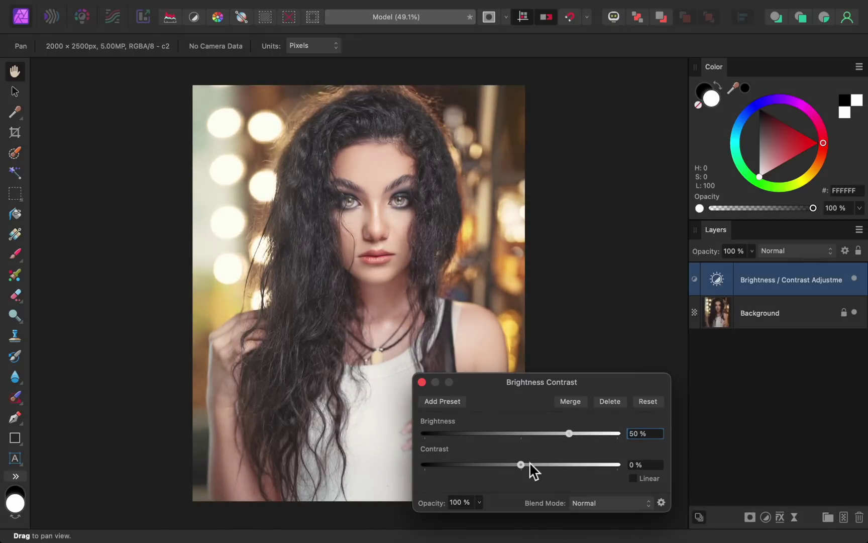
{"action": "left_click_drag", "start_coordinate": [529, 463], "coordinate": [570, 466]}
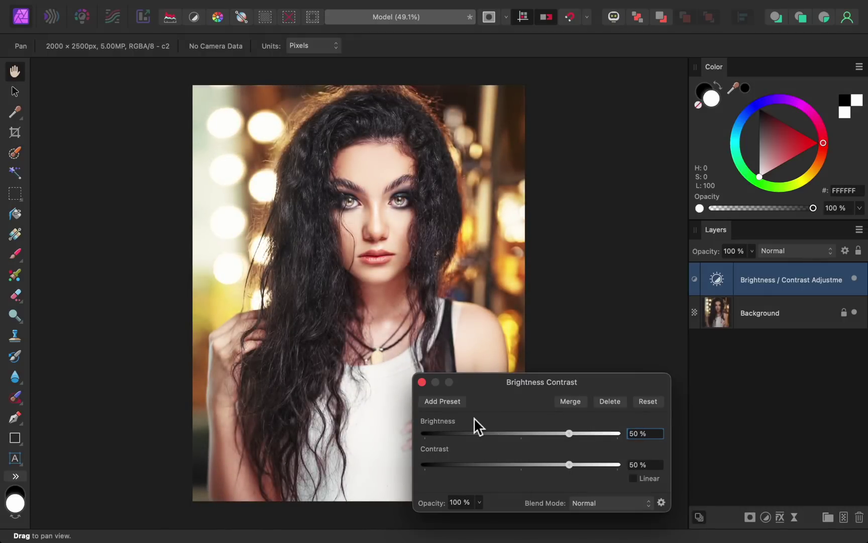
{"action": "left_click", "coordinate": [422, 381]}
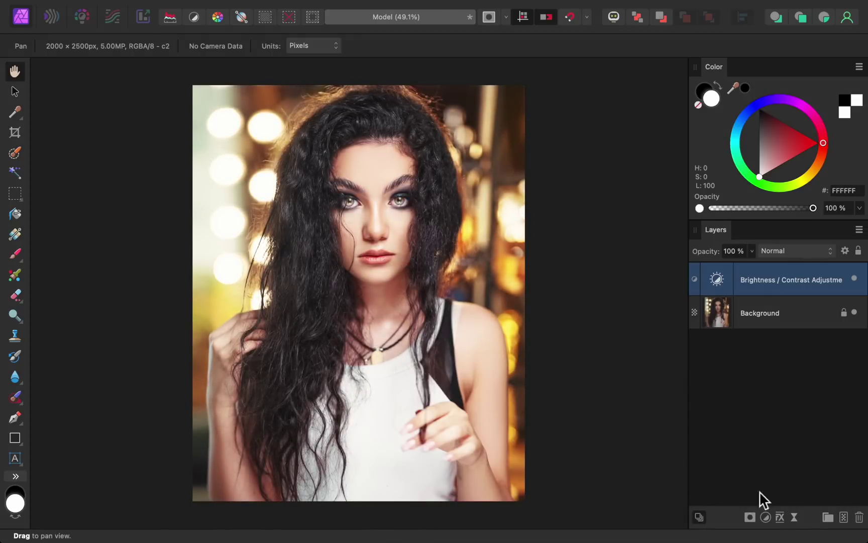
Add an HSL adjustment raising Saturation Shift to 30%.
{"action": "left_click", "coordinate": [766, 517]}
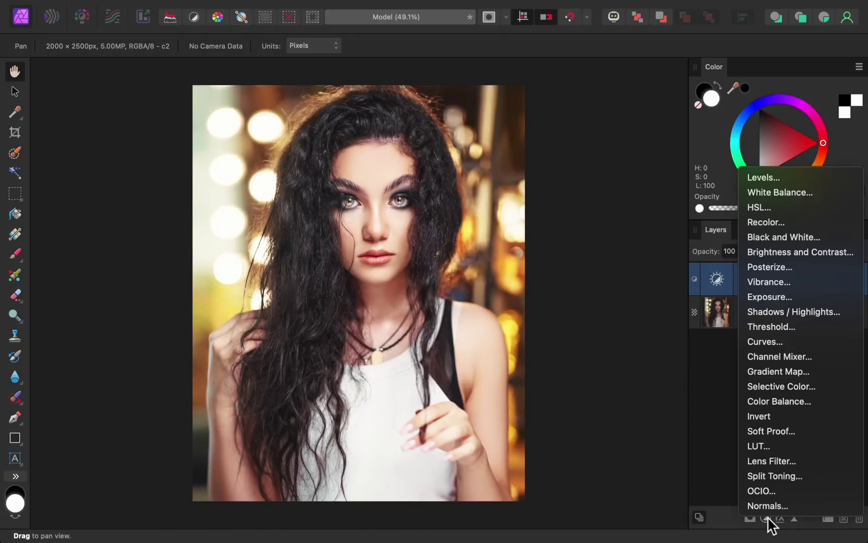
{"action": "left_click", "coordinate": [784, 208]}
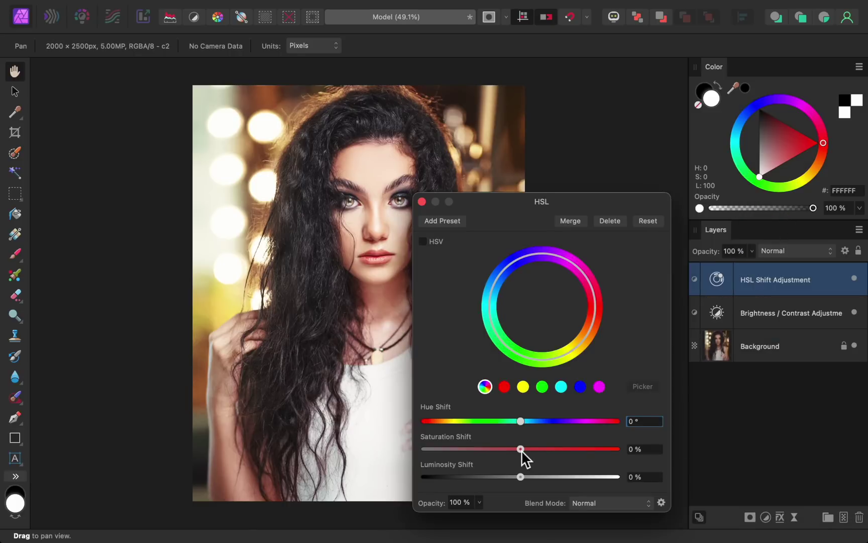
{"action": "left_click_drag", "start_coordinate": [521, 450], "coordinate": [550, 449]}
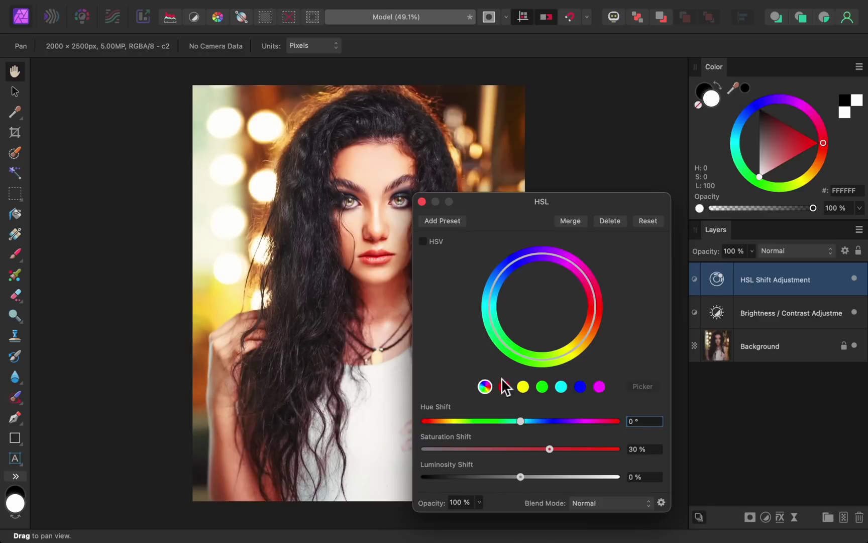
{"action": "left_click", "coordinate": [422, 202]}
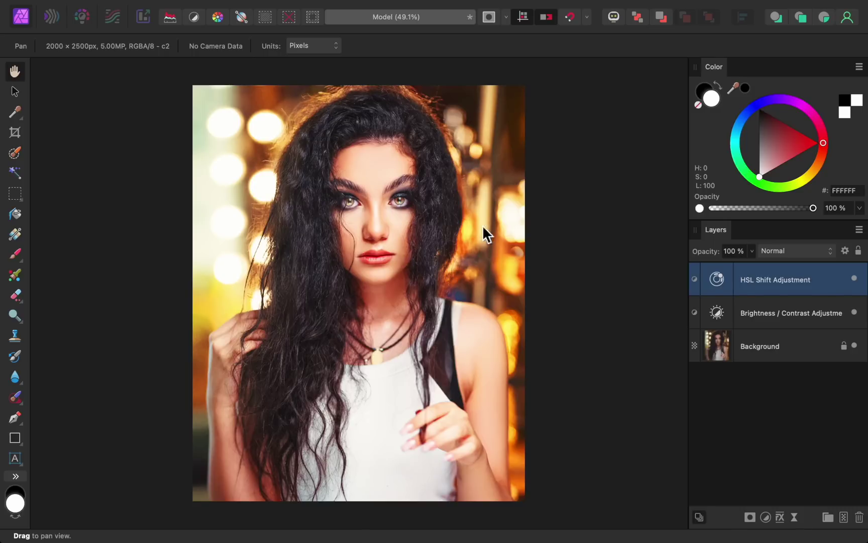
Group both adjustments, add an inverted mask, and brush white over the face and neck.
{"action": "left_click", "coordinate": [749, 311], "text": "shift"}
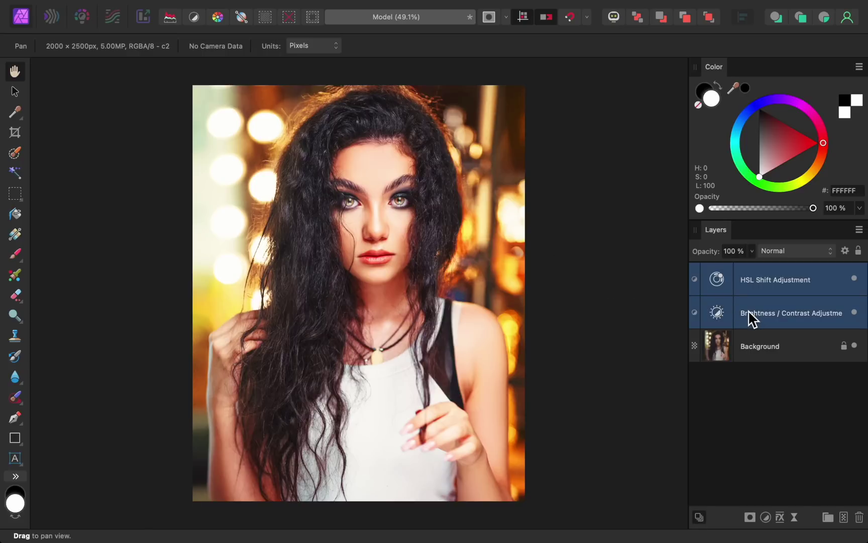
{"action": "key", "text": "super+g"}
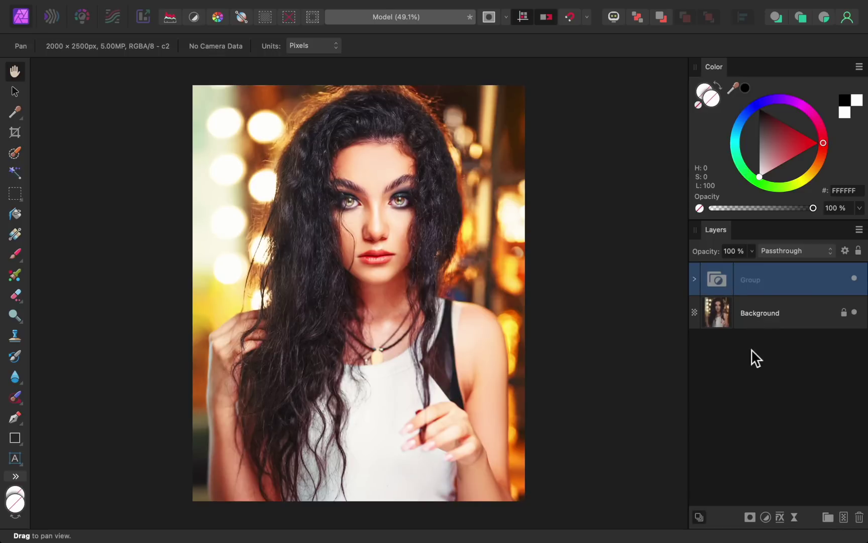
{"action": "left_click", "coordinate": [751, 517]}
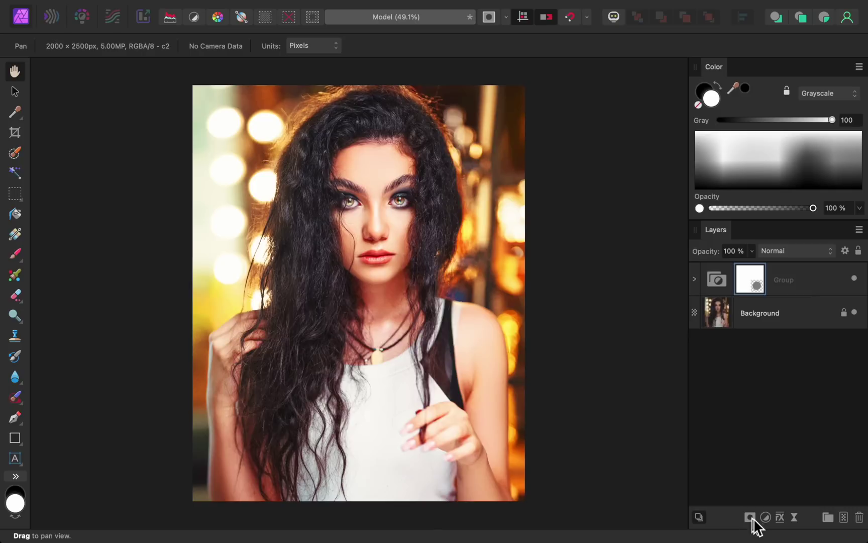
{"action": "left_click", "coordinate": [695, 279]}
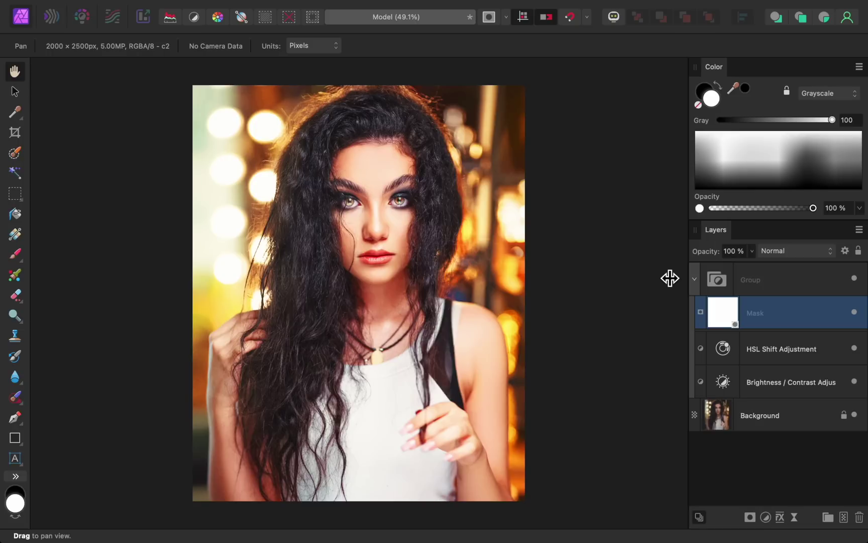
{"action": "key", "text": "super+i"}
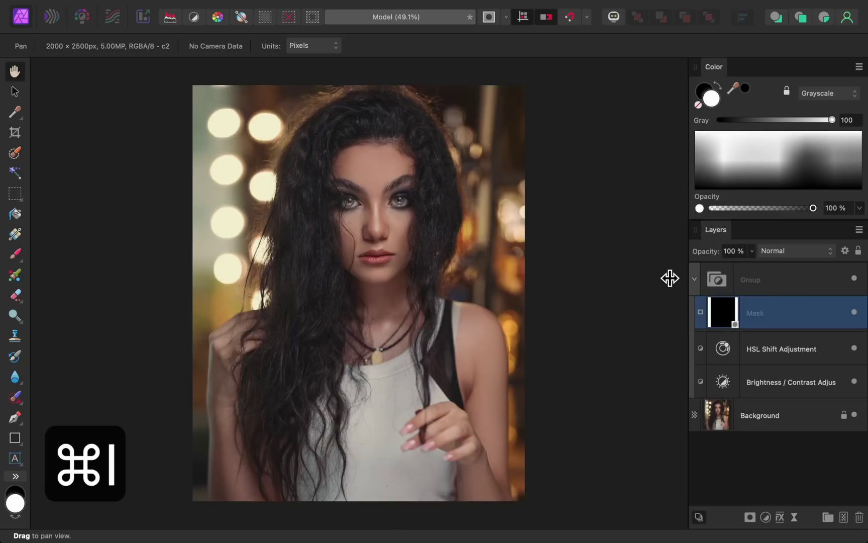
{"action": "key", "text": "b"}
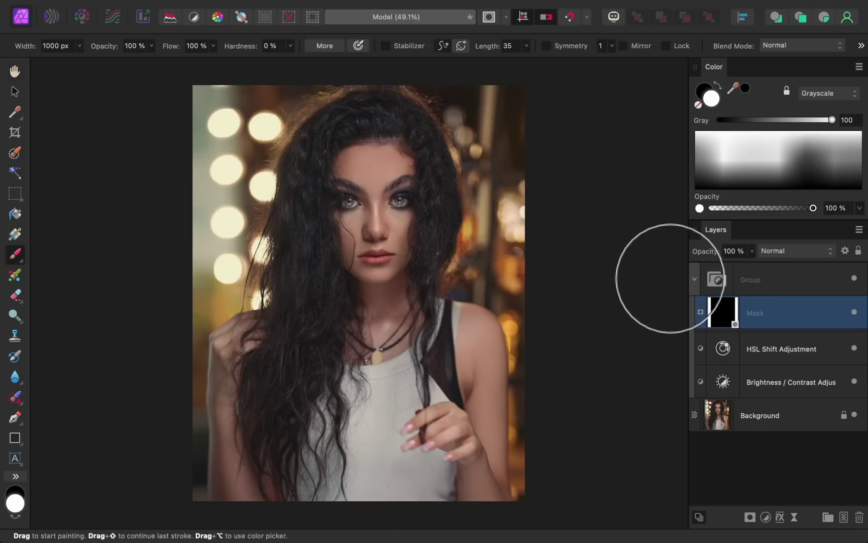
{"action": "mouse_move", "coordinate": [389, 182]}
{"action": "left_mouse_down"}
{"action": "mouse_move", "coordinate": [376, 170]}
{"action": "mouse_move", "coordinate": [358, 188]}
{"action": "mouse_move", "coordinate": [335, 250]}
{"action": "mouse_move", "coordinate": [345, 308]}
{"action": "mouse_move", "coordinate": [396, 282]}
{"action": "mouse_move", "coordinate": [416, 207]}
{"action": "mouse_move", "coordinate": [395, 164]}
{"action": "mouse_move", "coordinate": [339, 159]}
{"action": "mouse_move", "coordinate": [327, 240]}
{"action": "mouse_move", "coordinate": [332, 340]}
{"action": "left_mouse_up"}
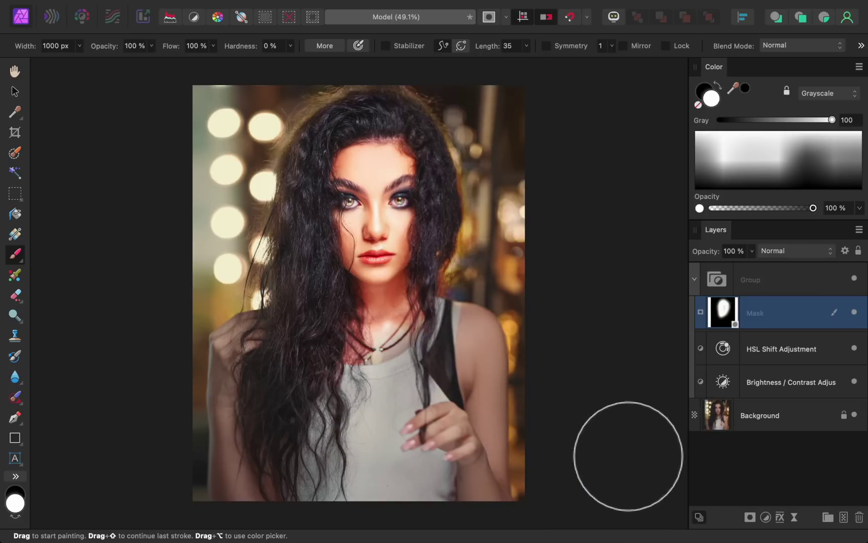
Add a White Balance adjustment with Tint set to 50% toward pink.
{"action": "left_click", "coordinate": [765, 518]}
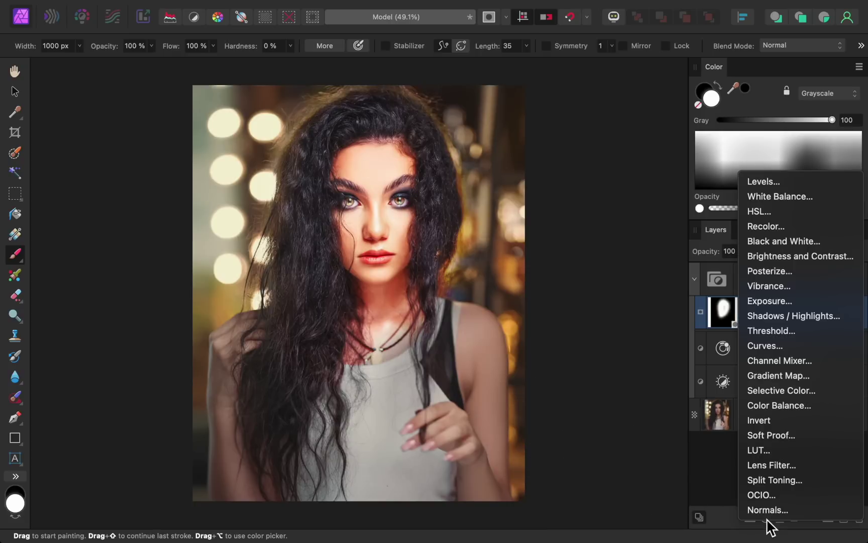
{"action": "left_click", "coordinate": [786, 201]}
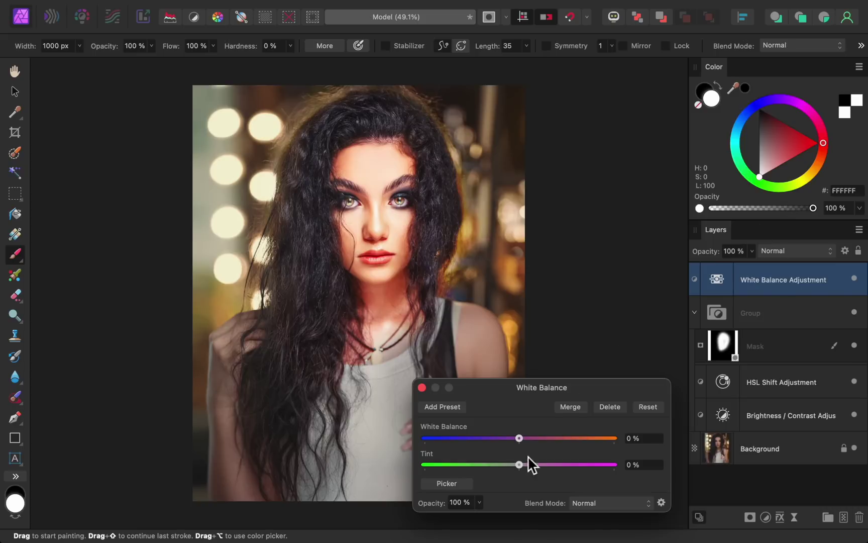
{"action": "left_click_drag", "start_coordinate": [519, 464], "coordinate": [567, 461]}
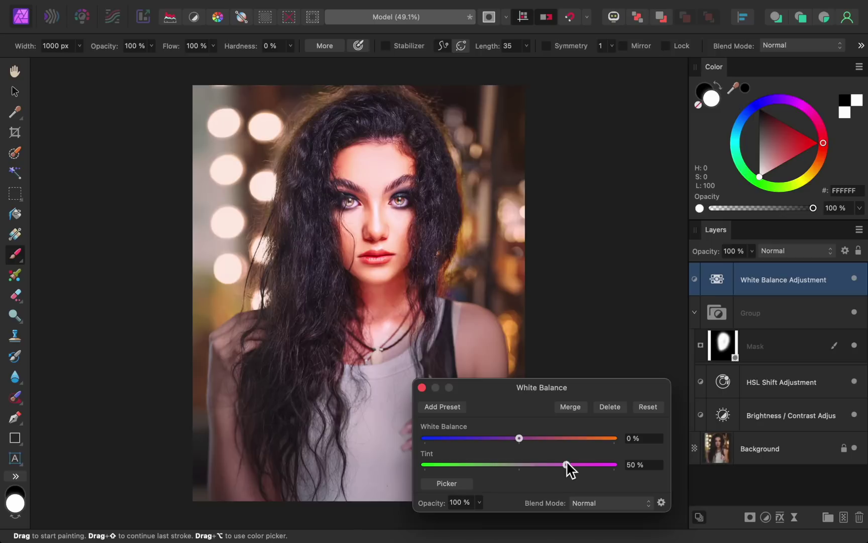
{"action": "left_click", "coordinate": [423, 388]}
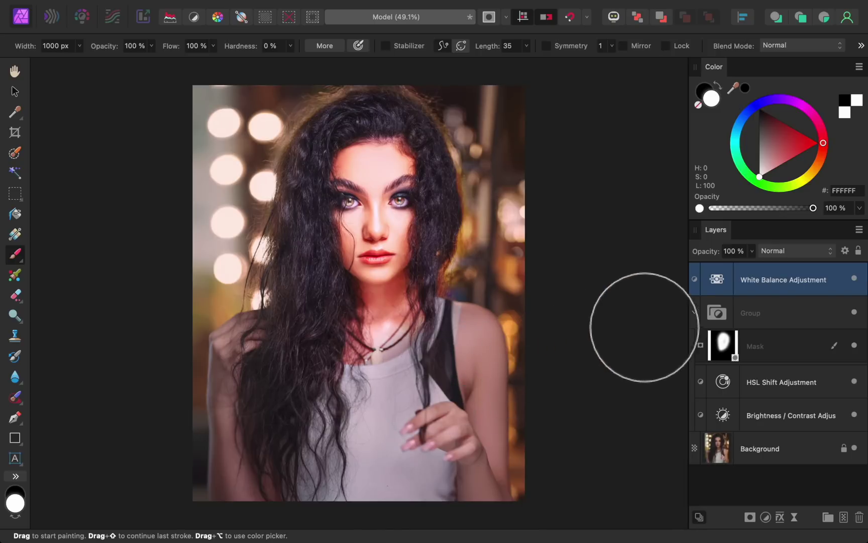
Move the White Balance layer into the group below Mask and toggle the group to compare.
{"action": "left_click_drag", "start_coordinate": [773, 283], "coordinate": [780, 312]}
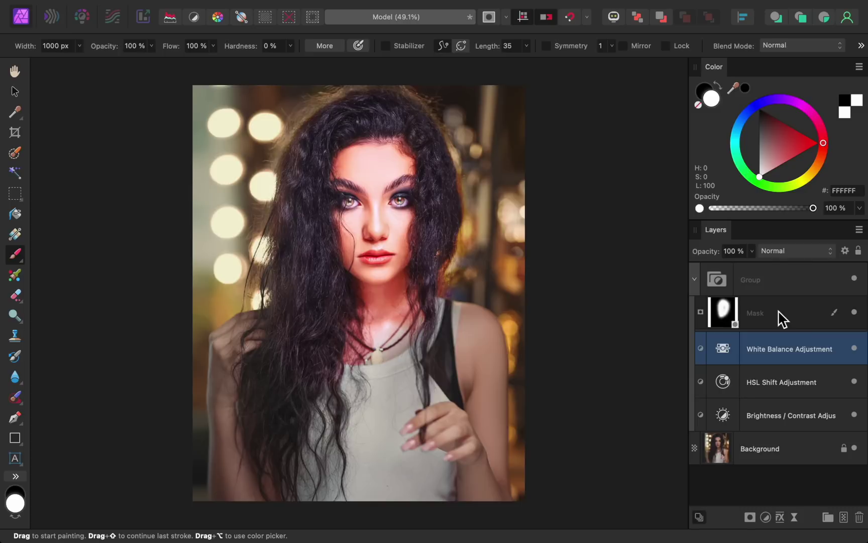
{"action": "left_click", "coordinate": [854, 279]}
{"action": "left_click", "coordinate": [854, 280]}
{"action": "left_click", "coordinate": [854, 280]}
{"action": "left_click", "coordinate": [854, 280]}
Delete the group's face mask and add a new mask inverted to black.
{"action": "left_click", "coordinate": [805, 318]}
{"action": "left_click_drag", "start_coordinate": [803, 317], "coordinate": [861, 518]}
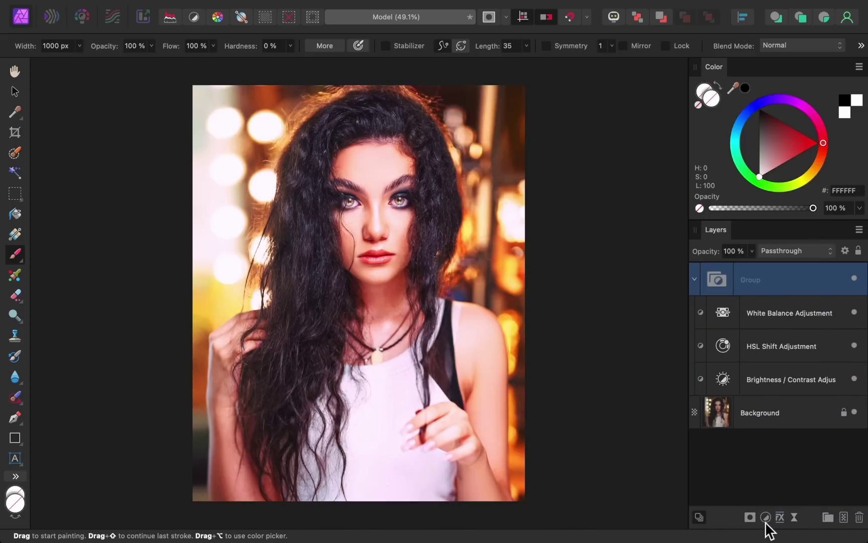
{"action": "left_click", "coordinate": [750, 518]}
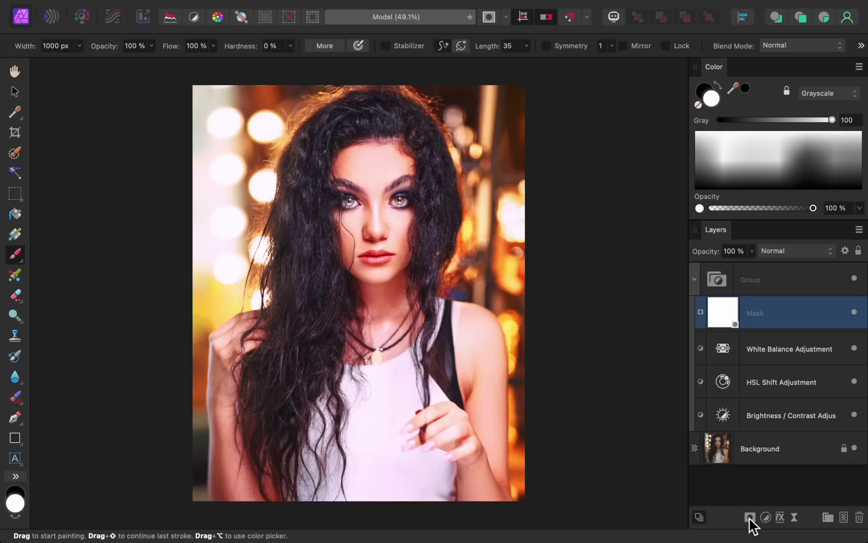
{"action": "key", "text": "super+i"}
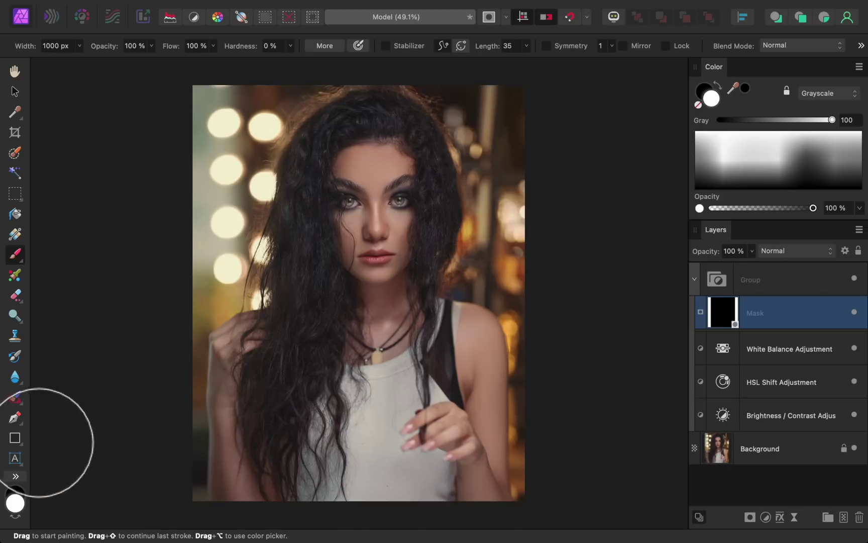
Draw a tall ellipse covering the whole photo with the Ellipse Tool.
{"action": "left_click", "coordinate": [22, 442]}
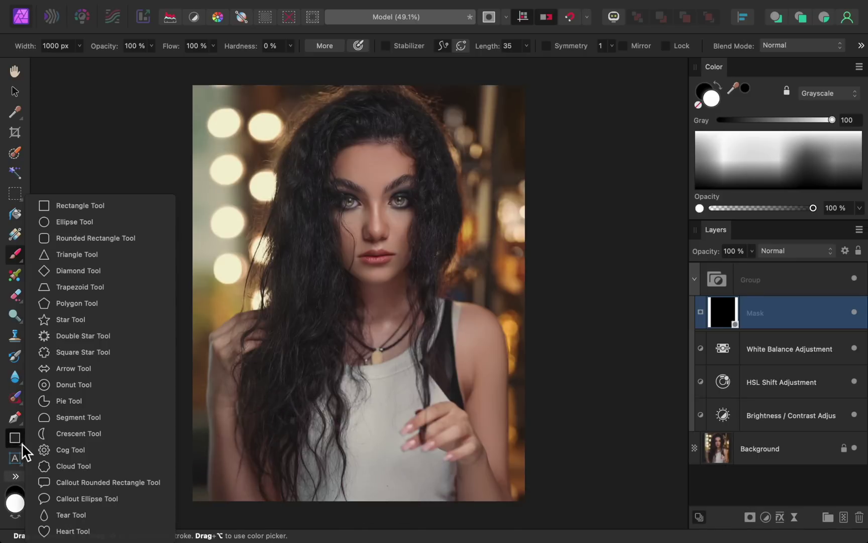
{"action": "left_click", "coordinate": [102, 226]}
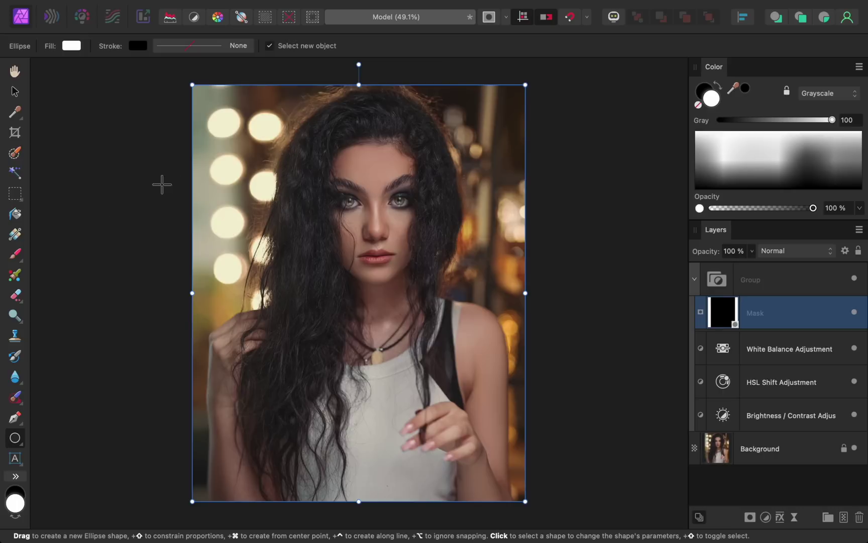
{"action": "left_click_drag", "start_coordinate": [266, 91], "coordinate": [493, 500]}
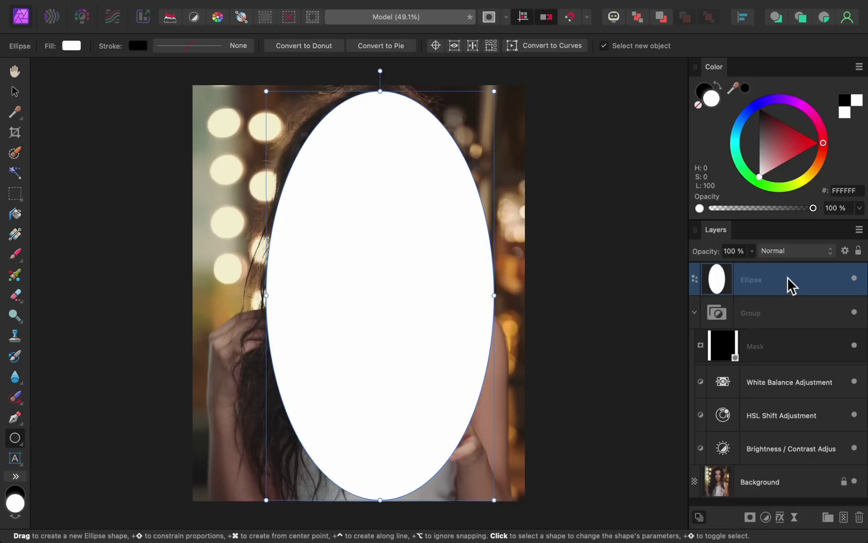
Nest the Ellipse layer inside the group's Mask and toggle its visibility to compare.
{"action": "left_click_drag", "start_coordinate": [787, 276], "coordinate": [791, 344]}
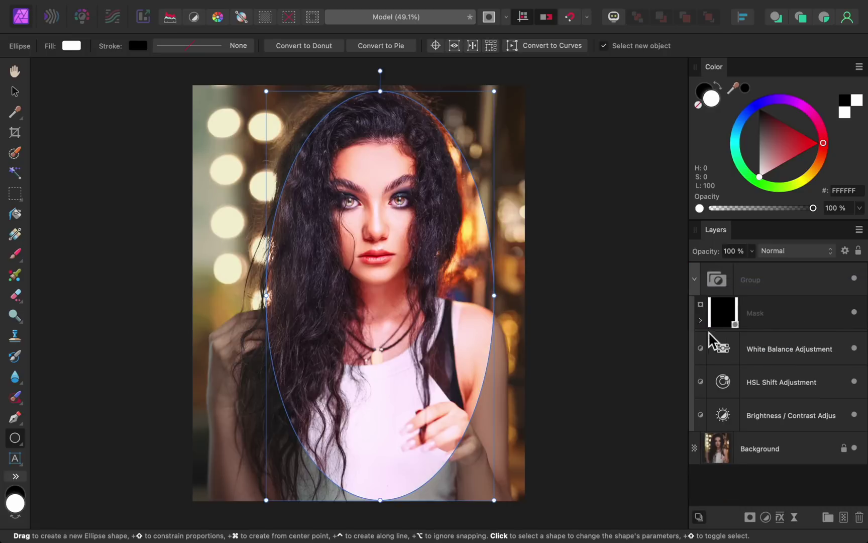
{"action": "left_click", "coordinate": [701, 321]}
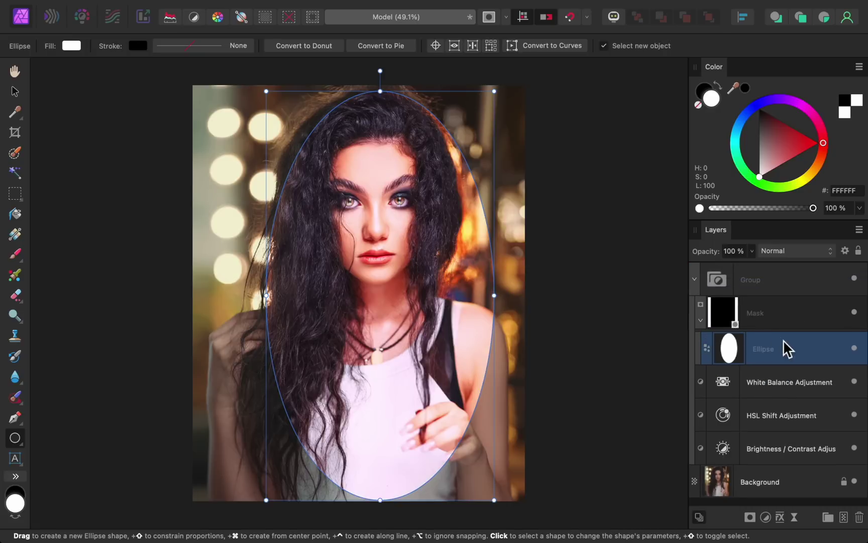
{"action": "left_click", "coordinate": [854, 348]}
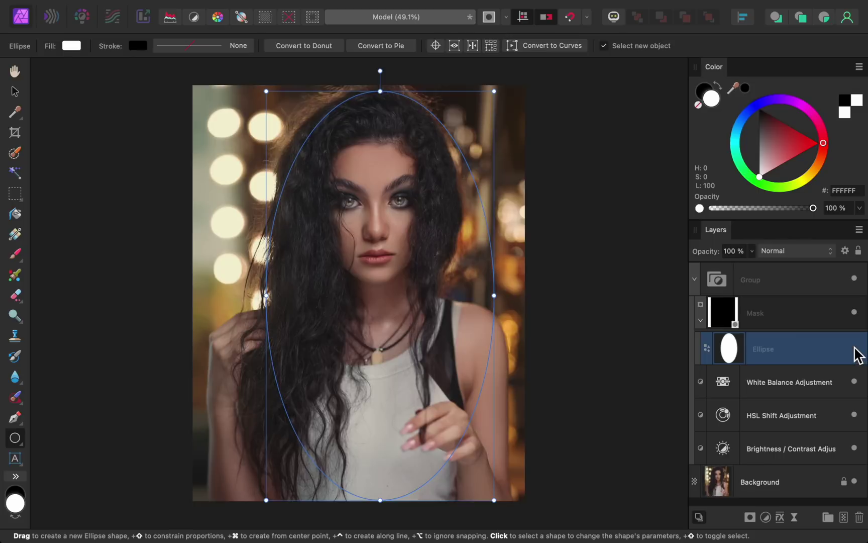
{"action": "left_click", "coordinate": [854, 348]}
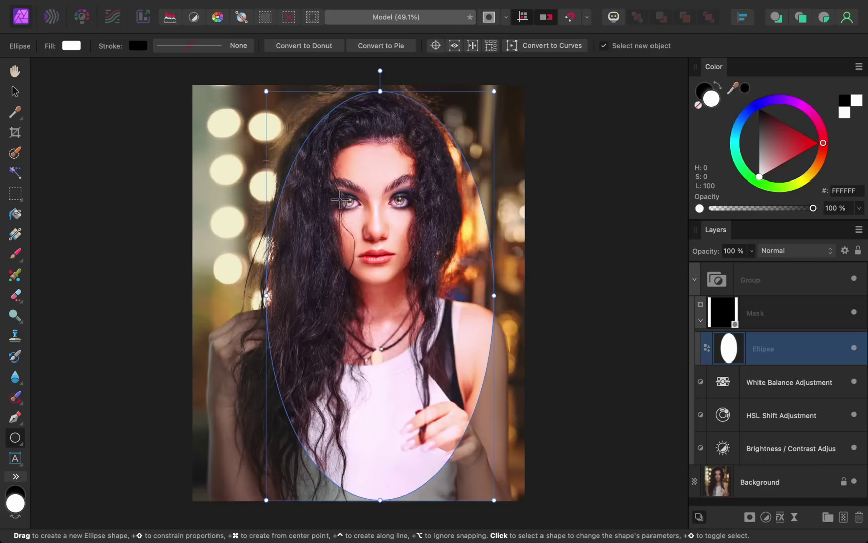
Resize the mask ellipse into a wide oval centred on the face, then show the Live Filters list.
{"action": "left_click", "coordinate": [18, 93]}
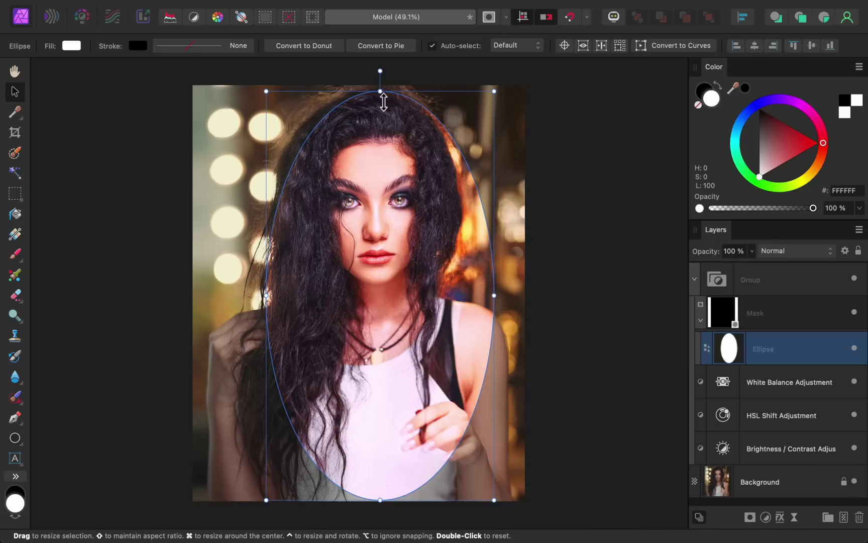
{"action": "left_click_drag", "start_coordinate": [384, 102], "coordinate": [383, 284]}
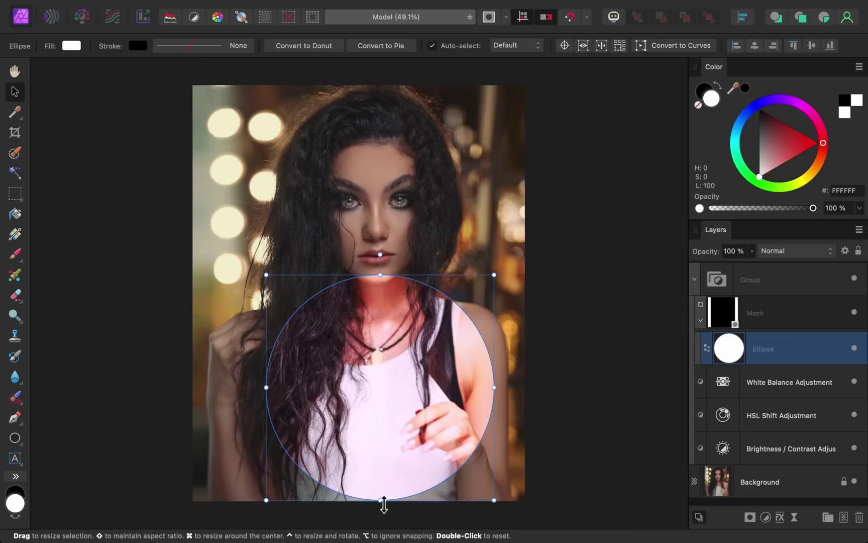
{"action": "left_click_drag", "start_coordinate": [383, 504], "coordinate": [374, 226]}
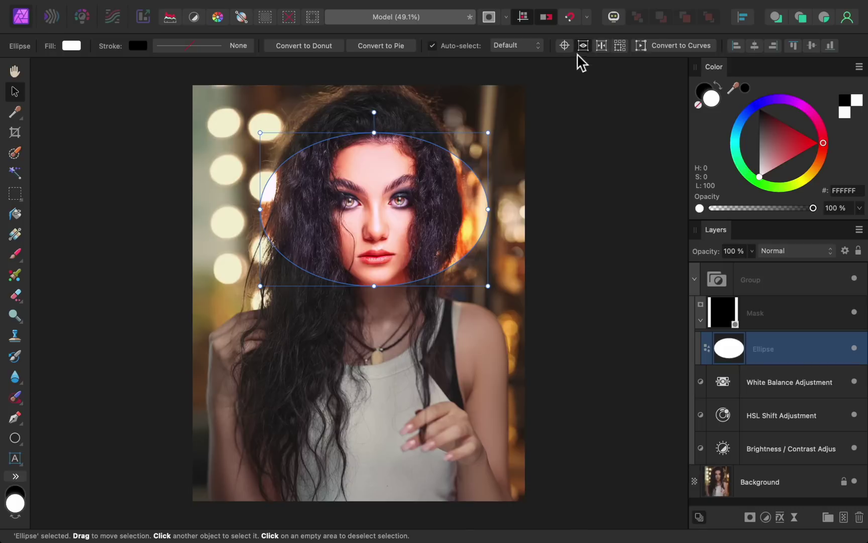
{"action": "mouse_move", "coordinate": [405, 186]}
{"action": "left_mouse_down"}
{"action": "mouse_move", "coordinate": [351, 151]}
{"action": "mouse_move", "coordinate": [349, 281]}
{"action": "mouse_move", "coordinate": [477, 242]}
{"action": "mouse_move", "coordinate": [354, 139]}
{"action": "mouse_move", "coordinate": [338, 260]}
{"action": "mouse_move", "coordinate": [405, 216]}
{"action": "mouse_move", "coordinate": [398, 184]}
{"action": "left_mouse_up"}
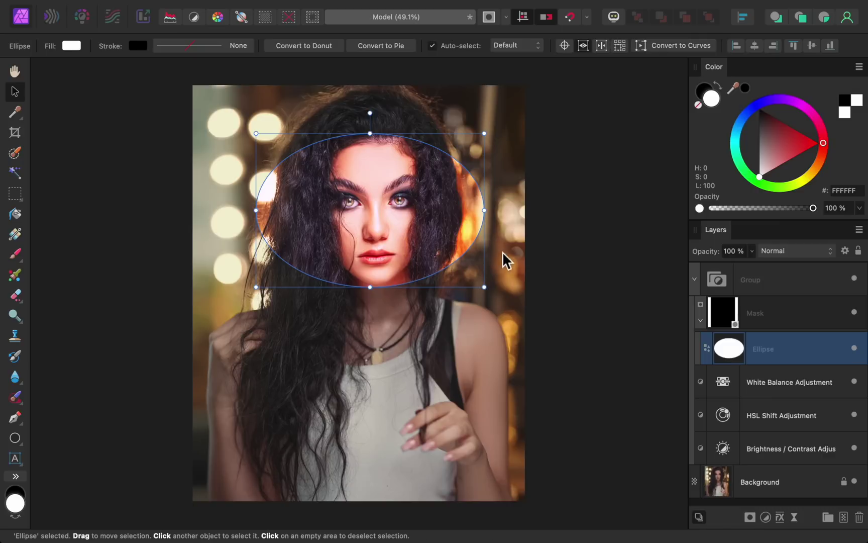
{"action": "left_click", "coordinate": [795, 517]}
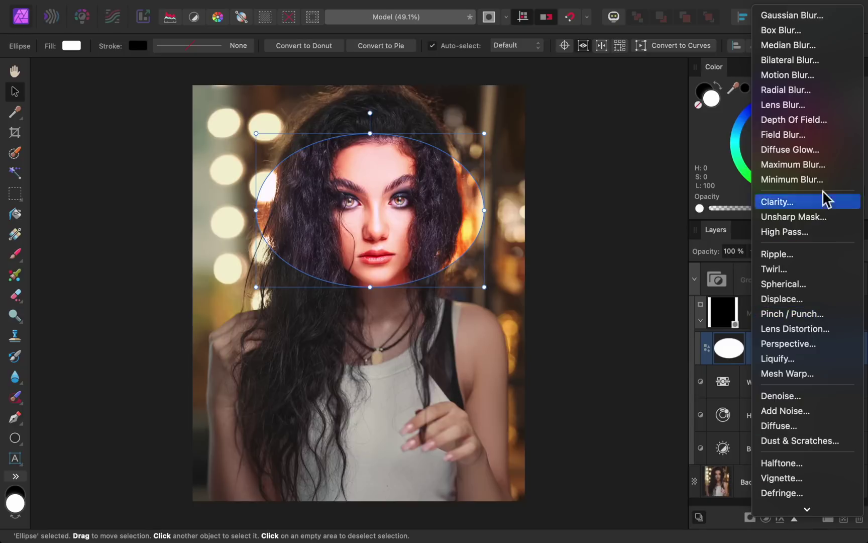
Give the mask ellipse a live Gaussian Blur with a 200 px radius.
{"action": "left_click", "coordinate": [833, 19]}
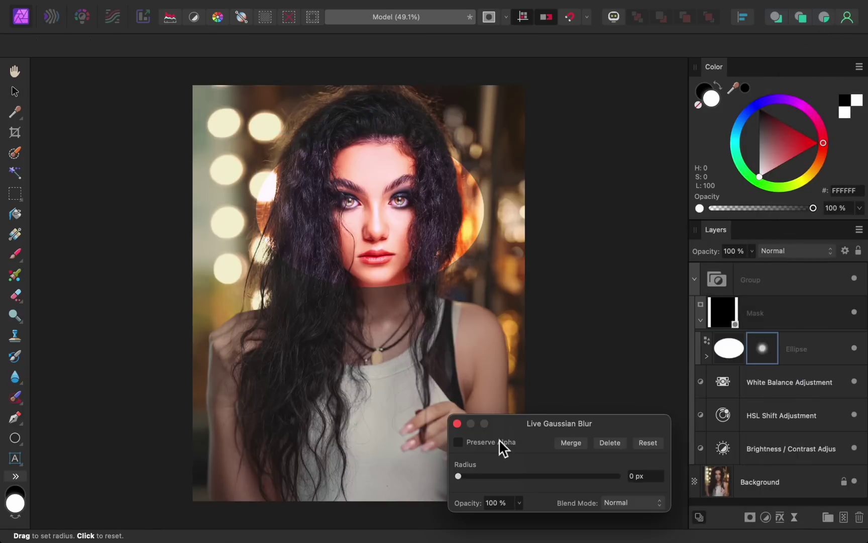
{"action": "left_click_drag", "start_coordinate": [460, 474], "coordinate": [636, 477]}
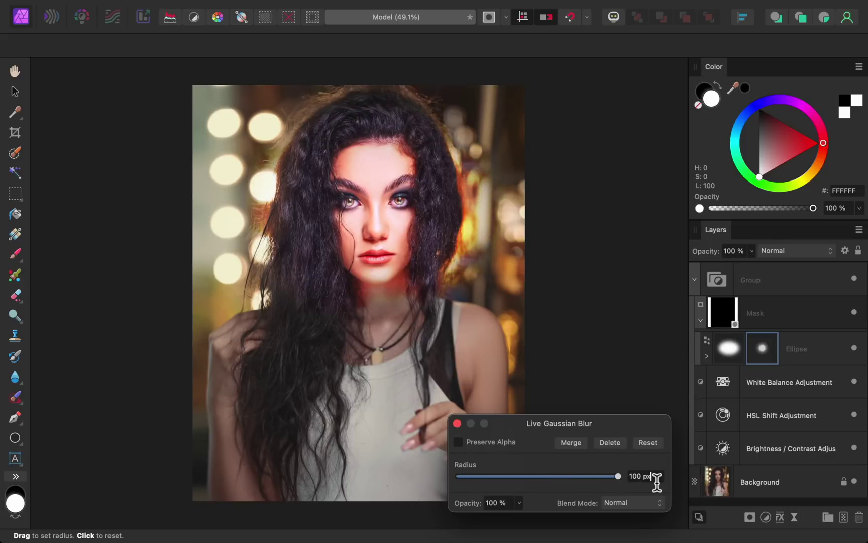
{"action": "left_click", "coordinate": [656, 481]}
{"action": "type", "text": "200"}
{"action": "key", "text": "Return"}
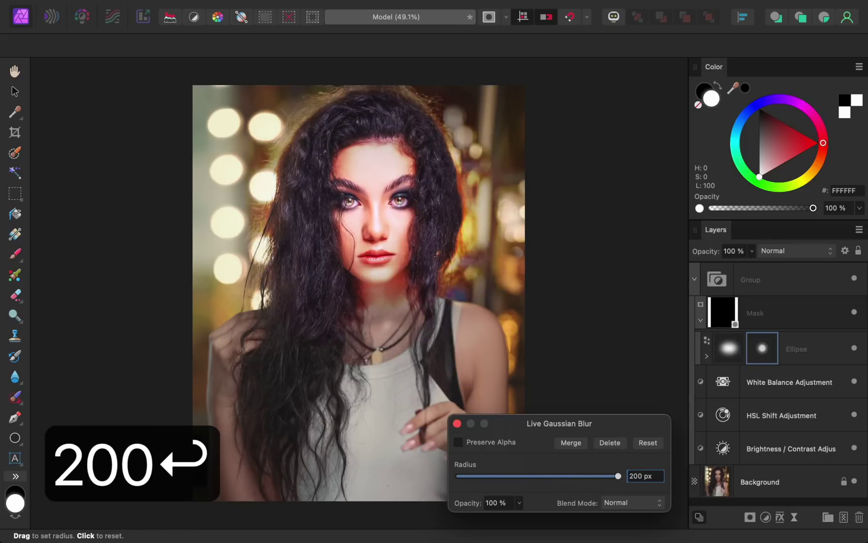
{"action": "left_click", "coordinate": [457, 424]}
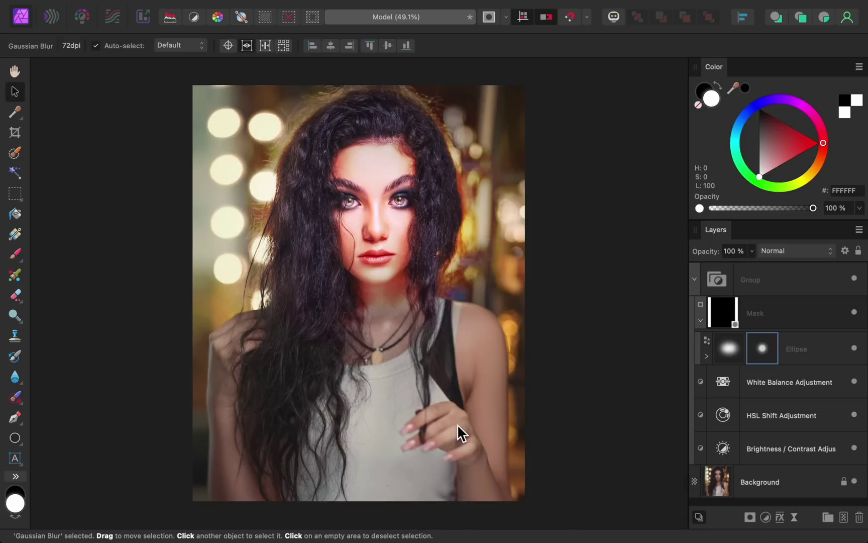
Expand the Ellipse layer and toggle its Gaussian Blur twice to compare.
{"action": "left_click", "coordinate": [706, 356]}
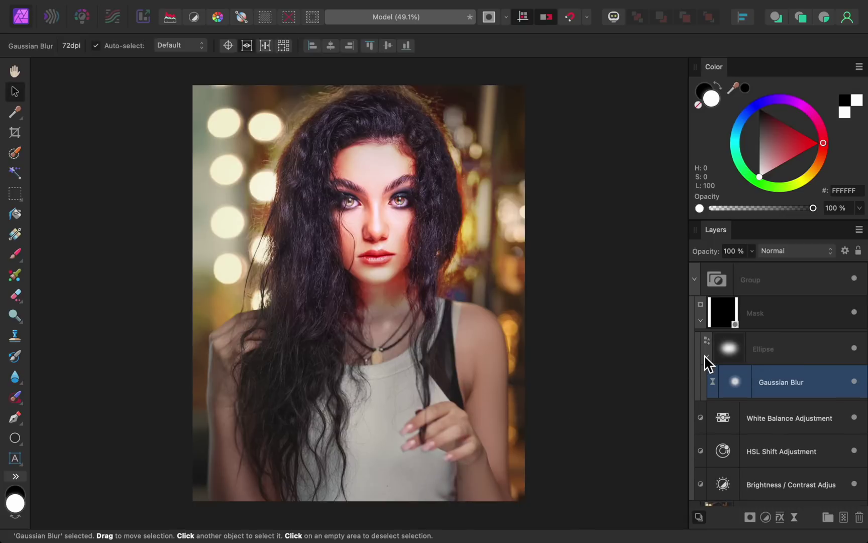
{"action": "left_click", "coordinate": [854, 382]}
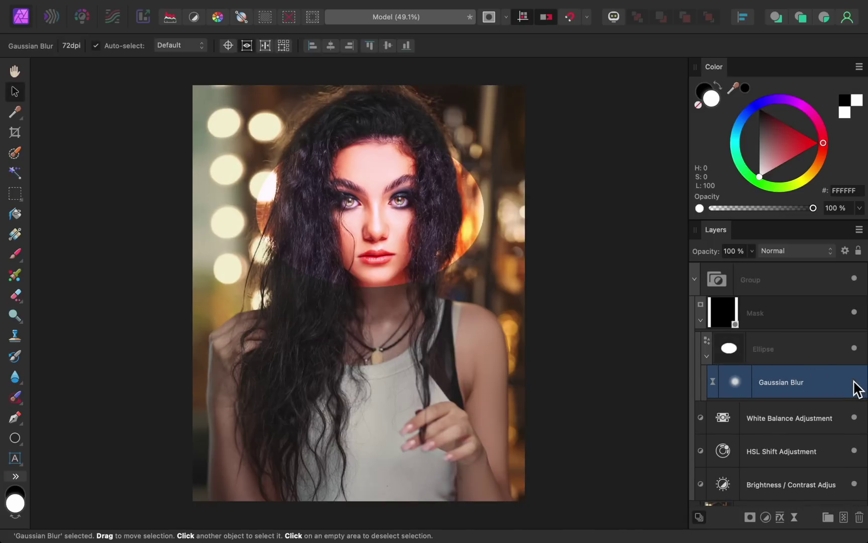
{"action": "left_click", "coordinate": [854, 382]}
{"action": "left_click", "coordinate": [855, 382]}
{"action": "left_click", "coordinate": [855, 382]}
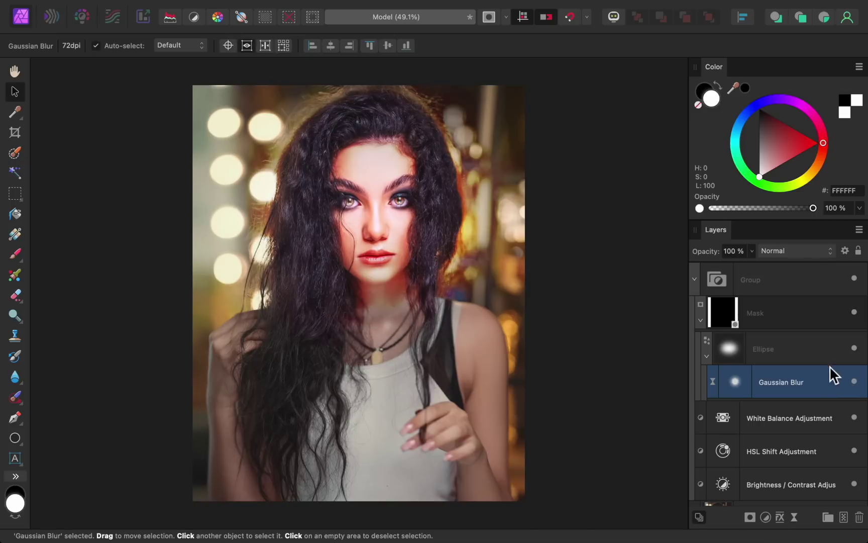
Narrow the blurred ellipse from both sides and centre it on the face.
{"action": "left_click", "coordinate": [814, 356]}
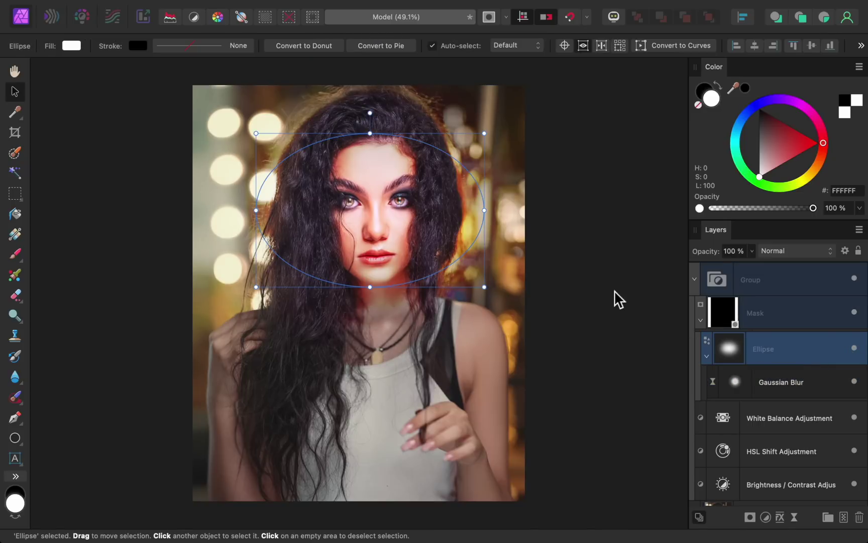
{"action": "left_click_drag", "start_coordinate": [490, 215], "coordinate": [458, 216]}
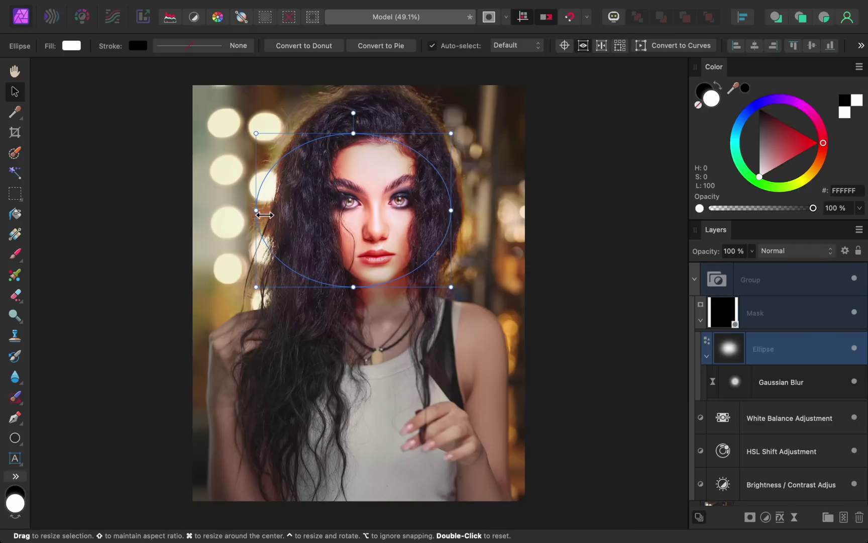
{"action": "left_click_drag", "start_coordinate": [256, 211], "coordinate": [306, 217]}
{"action": "mouse_move", "coordinate": [364, 222]}
{"action": "left_mouse_down"}
{"action": "mouse_move", "coordinate": [280, 240]}
{"action": "mouse_move", "coordinate": [385, 251]}
{"action": "mouse_move", "coordinate": [392, 278]}
{"action": "mouse_move", "coordinate": [364, 212]}
{"action": "left_mouse_up"}
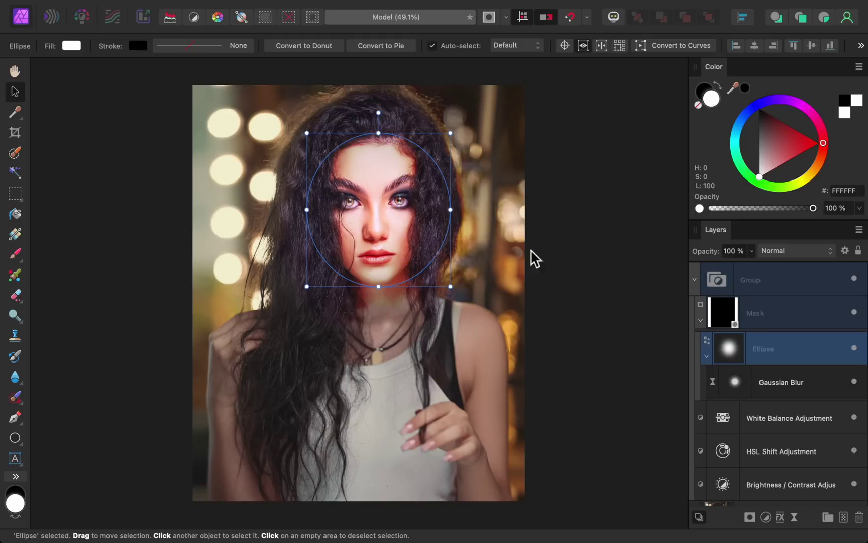
Collapse the masked group and add a Brightness/Contrast adjustment with brightness -50%.
{"action": "left_click", "coordinate": [778, 283]}
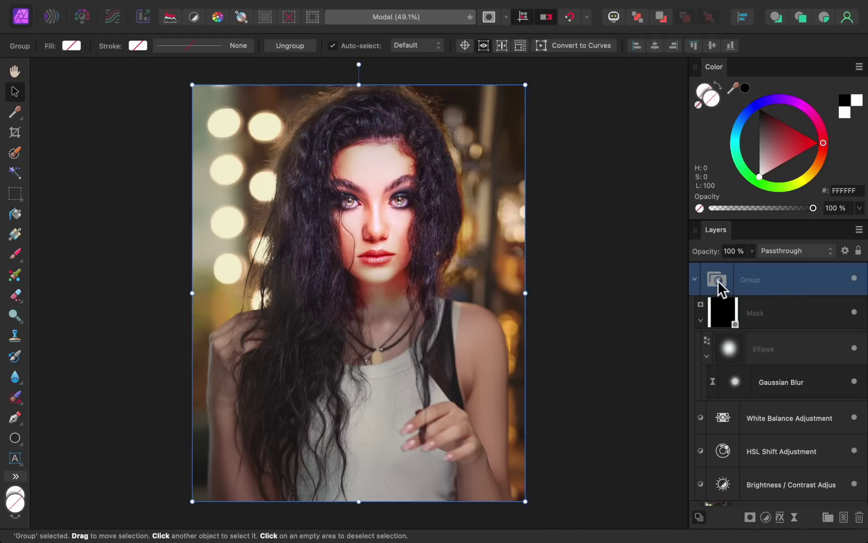
{"action": "left_click", "coordinate": [695, 278]}
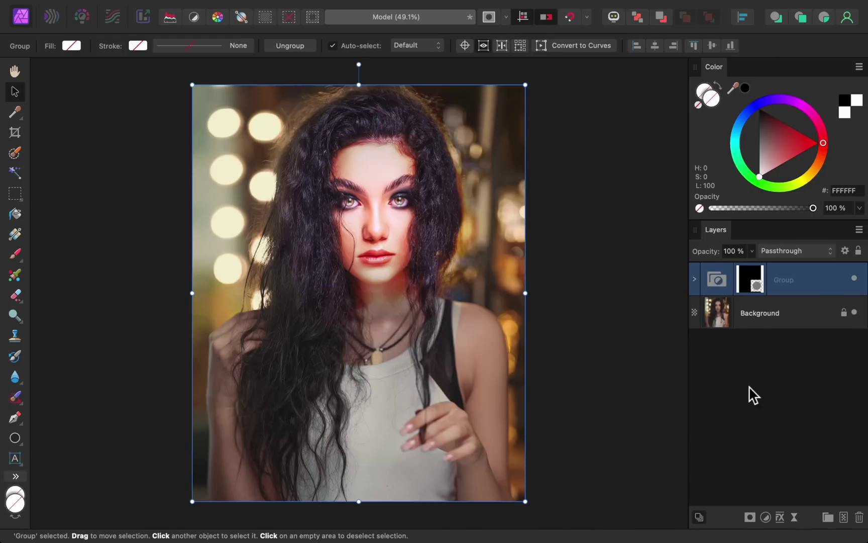
{"action": "left_click", "coordinate": [766, 517]}
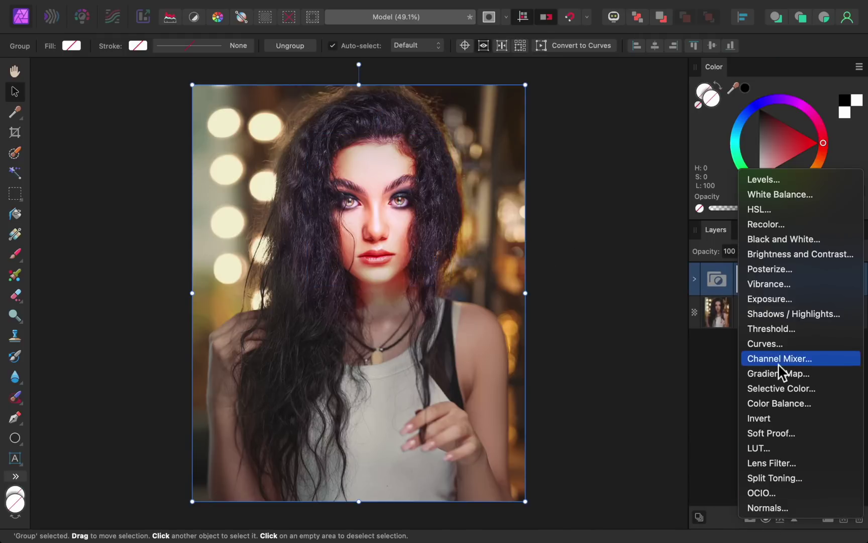
{"action": "left_click", "coordinate": [777, 254]}
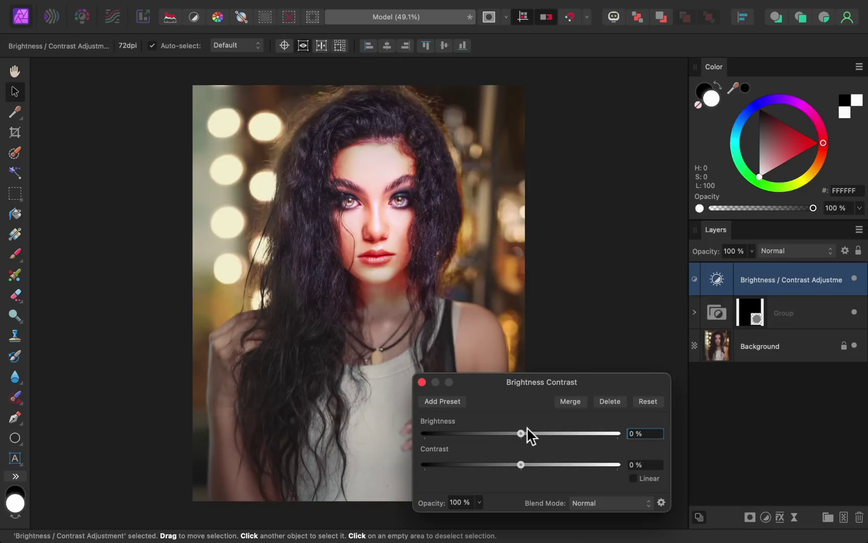
{"action": "left_click_drag", "start_coordinate": [524, 434], "coordinate": [471, 434]}
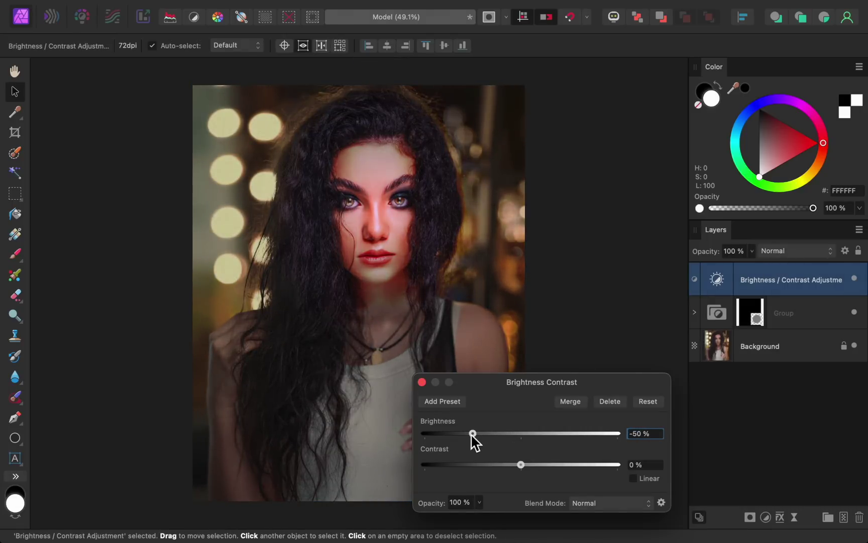
{"action": "left_click", "coordinate": [422, 383]}
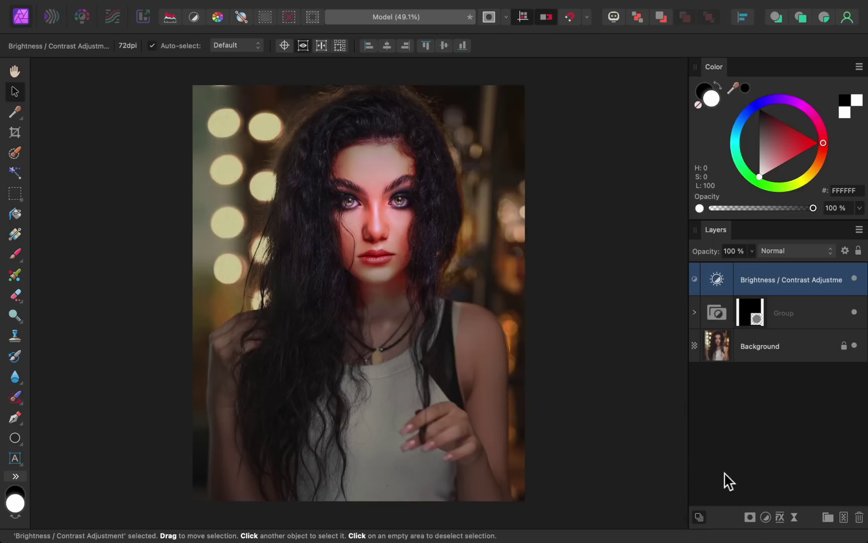
Add an HSL adjustment with saturation -30% and group it with the brightness layer.
{"action": "left_click", "coordinate": [765, 517]}
{"action": "left_click", "coordinate": [785, 211]}
{"action": "left_click_drag", "start_coordinate": [520, 449], "coordinate": [492, 450]}
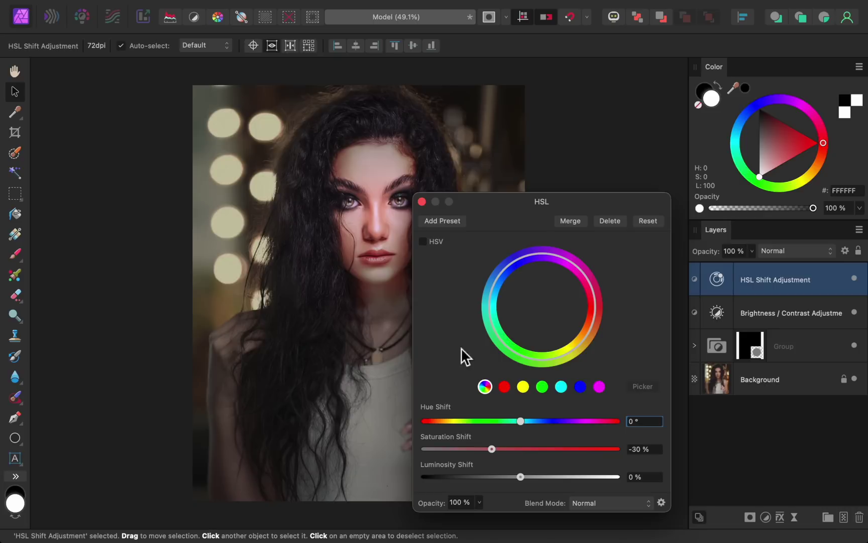
{"action": "left_click", "coordinate": [422, 202]}
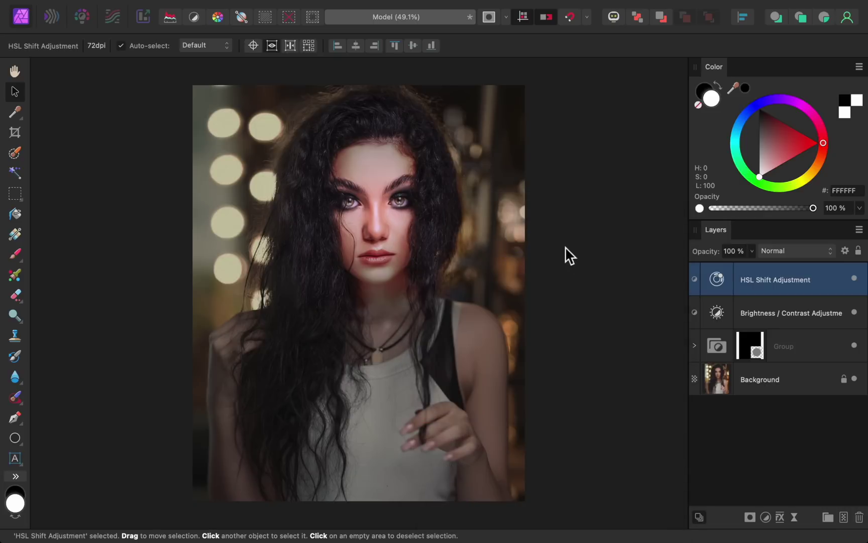
{"action": "left_click", "coordinate": [754, 313], "text": "shift"}
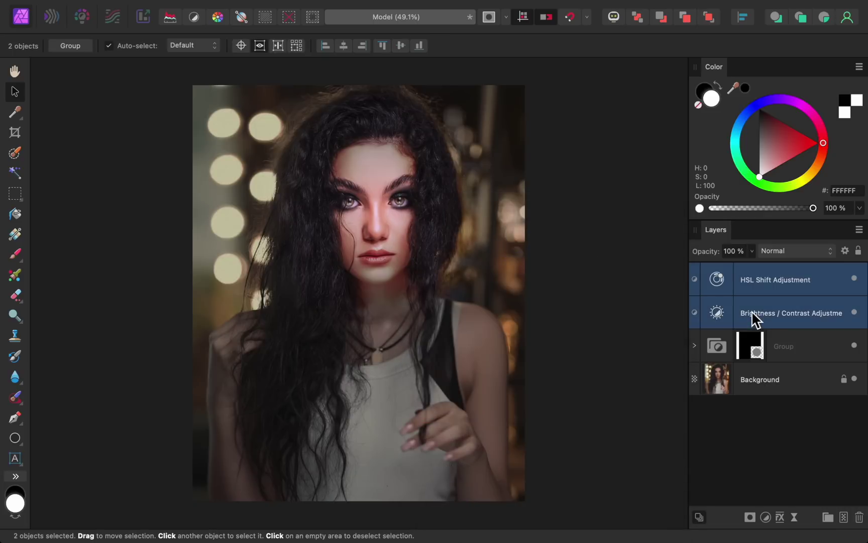
{"action": "key", "text": "super+g"}
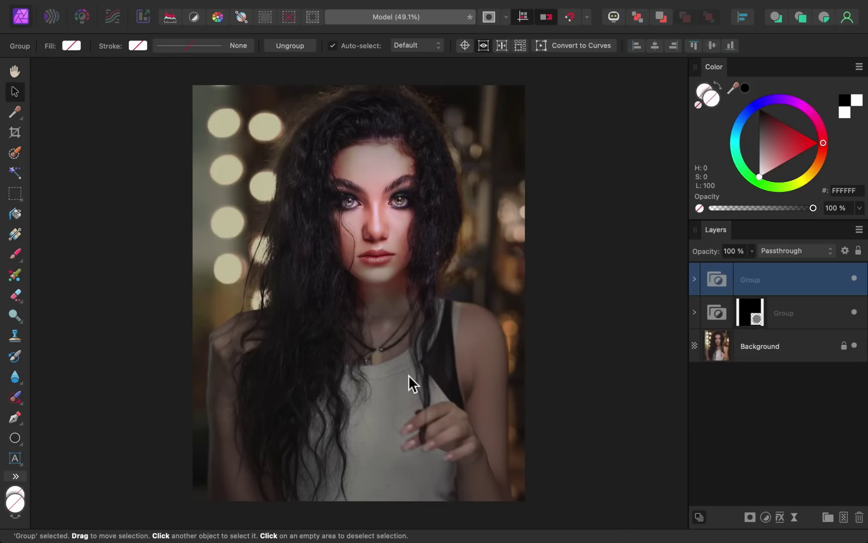
Draw a tall white ellipse over the subject and set its blend mode to Erase.
{"action": "left_click", "coordinate": [15, 439]}
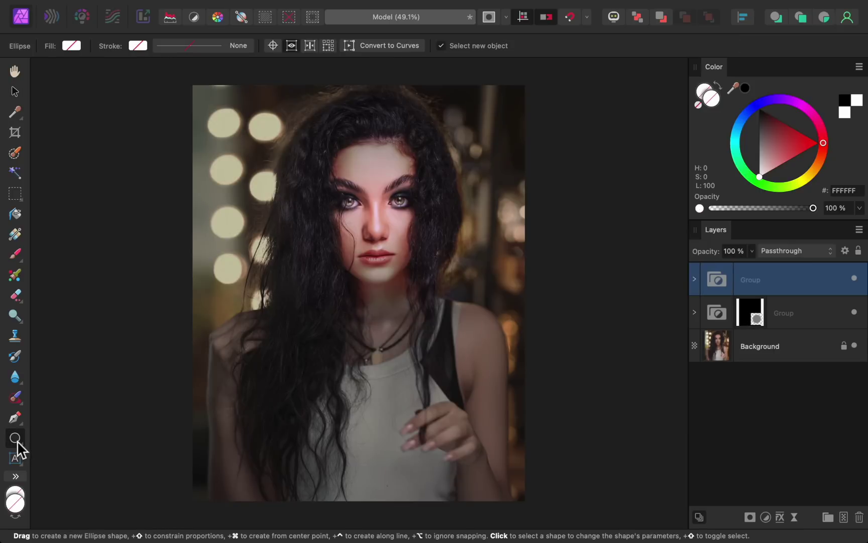
{"action": "left_click_drag", "start_coordinate": [274, 91], "coordinate": [496, 495]}
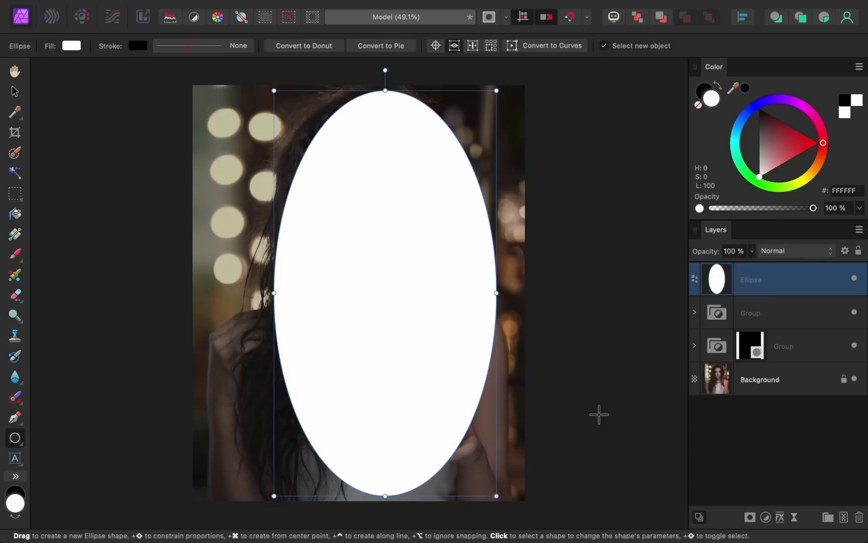
{"action": "left_click", "coordinate": [785, 252]}
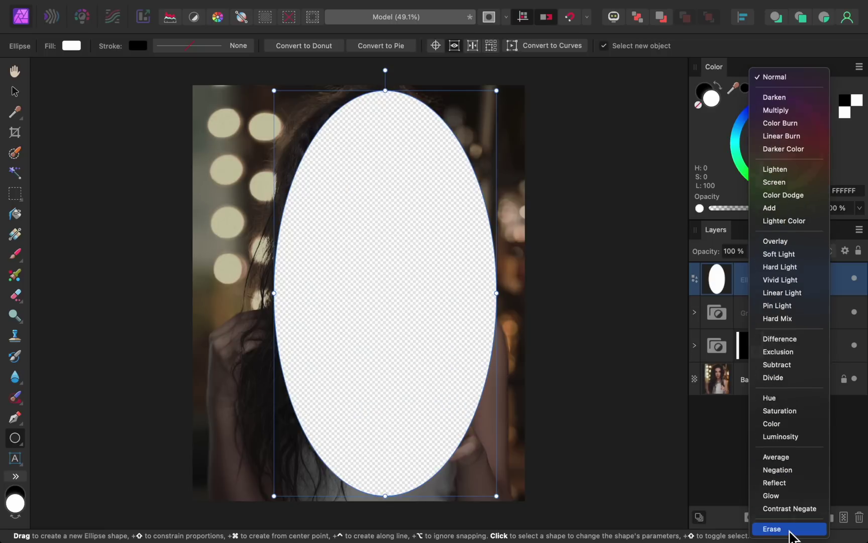
{"action": "left_click", "coordinate": [791, 531]}
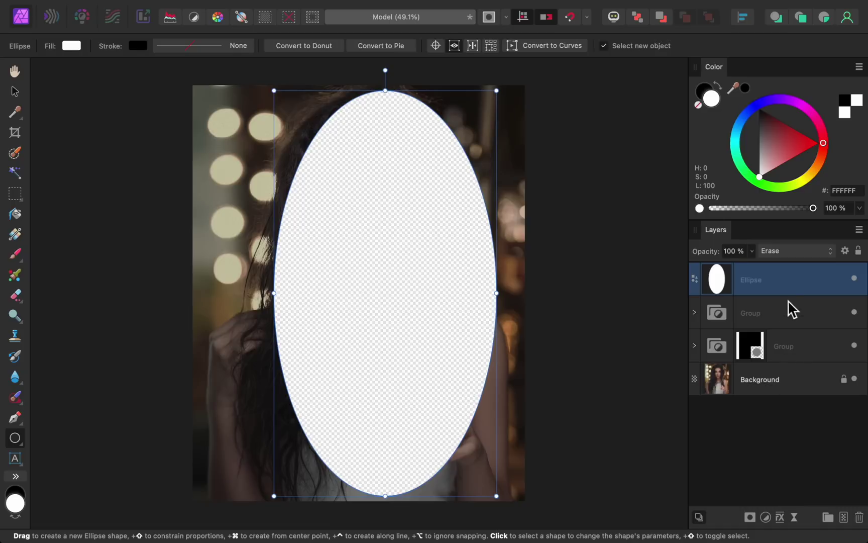
Nest the Erase ellipse in the adjustments group, compare it on and off, then widen it horizontally.
{"action": "left_click_drag", "start_coordinate": [789, 278], "coordinate": [791, 313]}
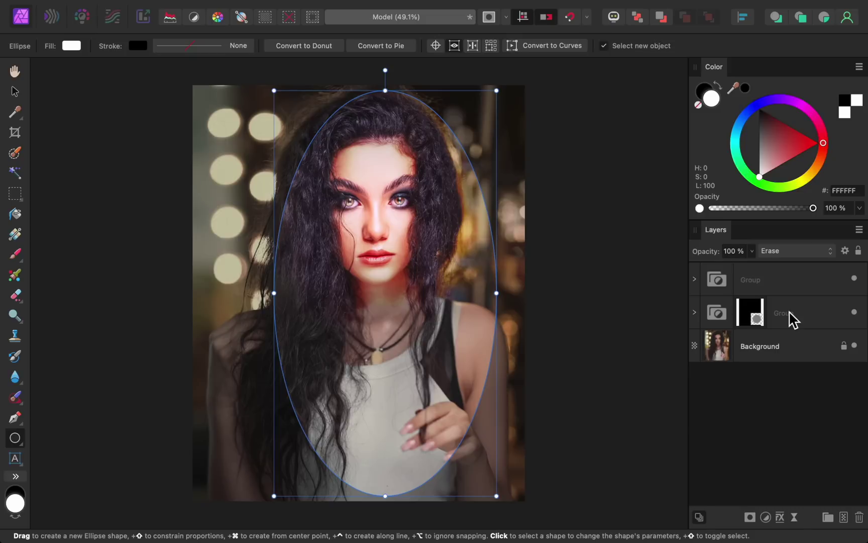
{"action": "left_click", "coordinate": [695, 280]}
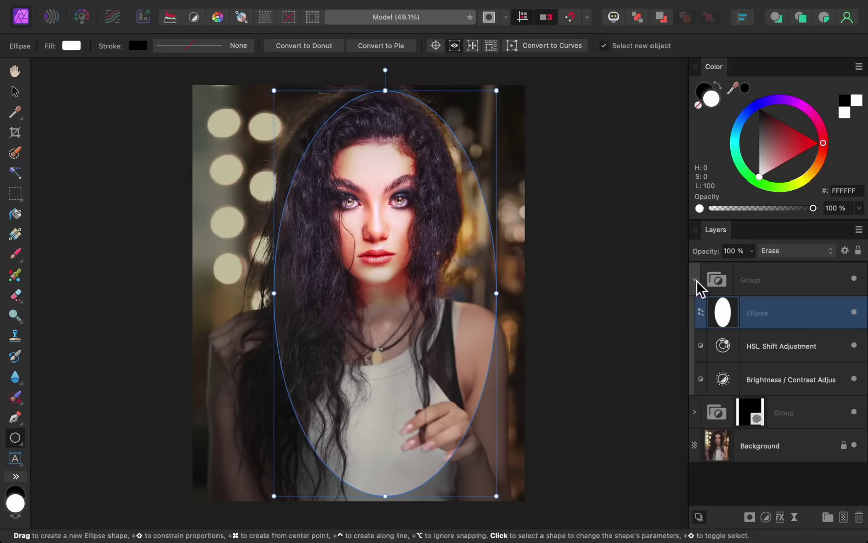
{"action": "left_click", "coordinate": [854, 313]}
{"action": "left_click", "coordinate": [854, 313]}
{"action": "left_click", "coordinate": [854, 313]}
{"action": "left_click", "coordinate": [854, 313]}
{"action": "left_click_drag", "start_coordinate": [503, 300], "coordinate": [514, 298]}
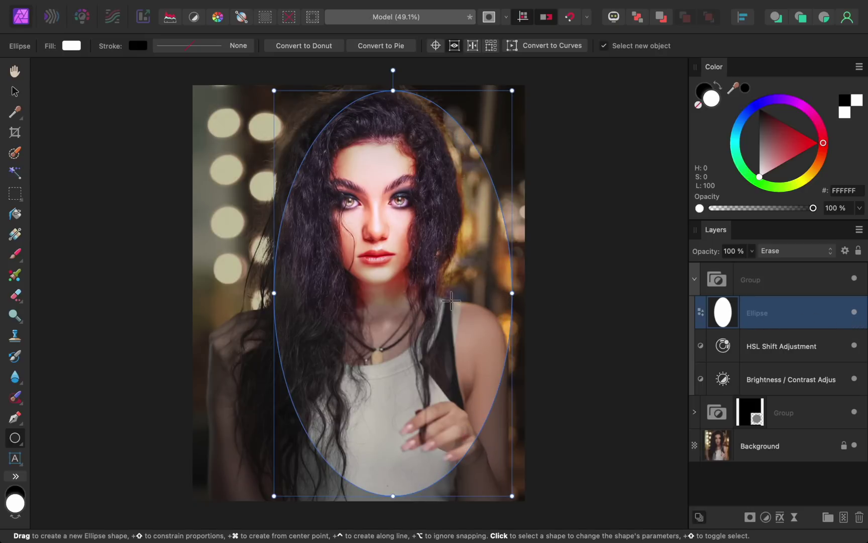
{"action": "left_click_drag", "start_coordinate": [272, 298], "coordinate": [204, 294]}
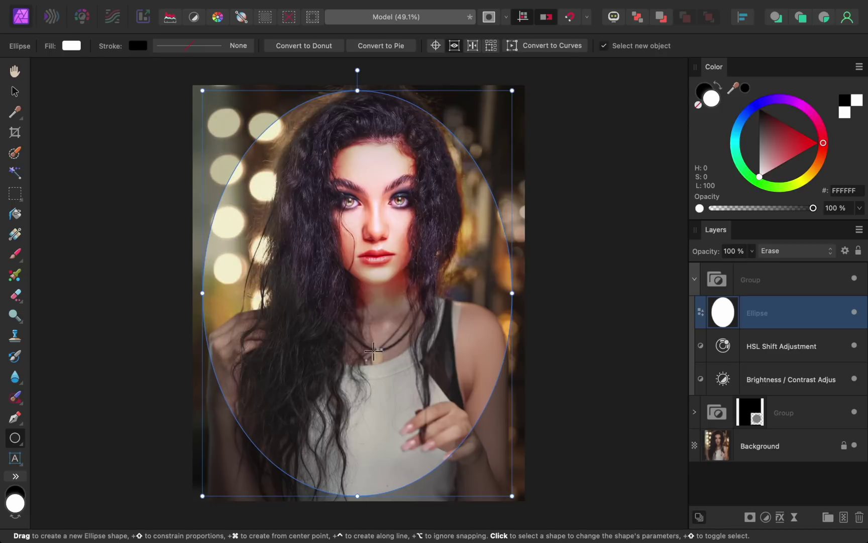
Feather the Erase ellipse with a 150 px Live Gaussian Blur.
{"action": "left_click", "coordinate": [794, 517]}
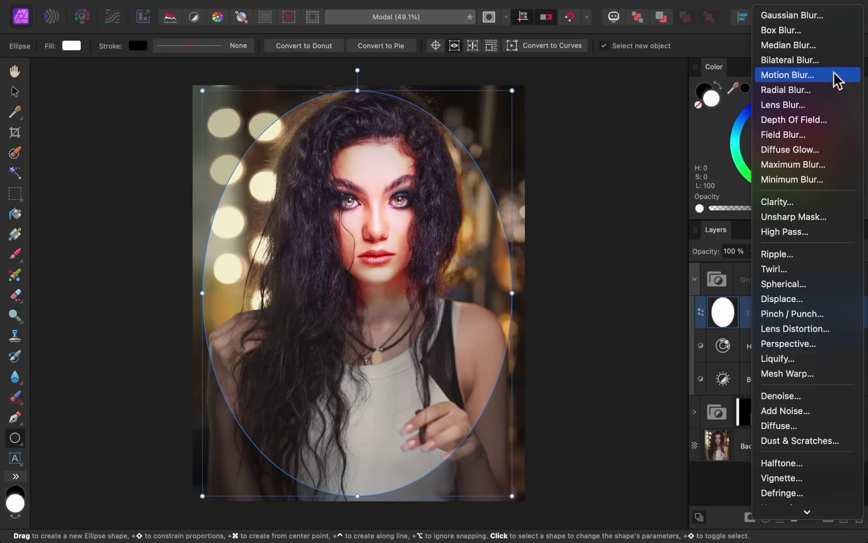
{"action": "left_click", "coordinate": [837, 16]}
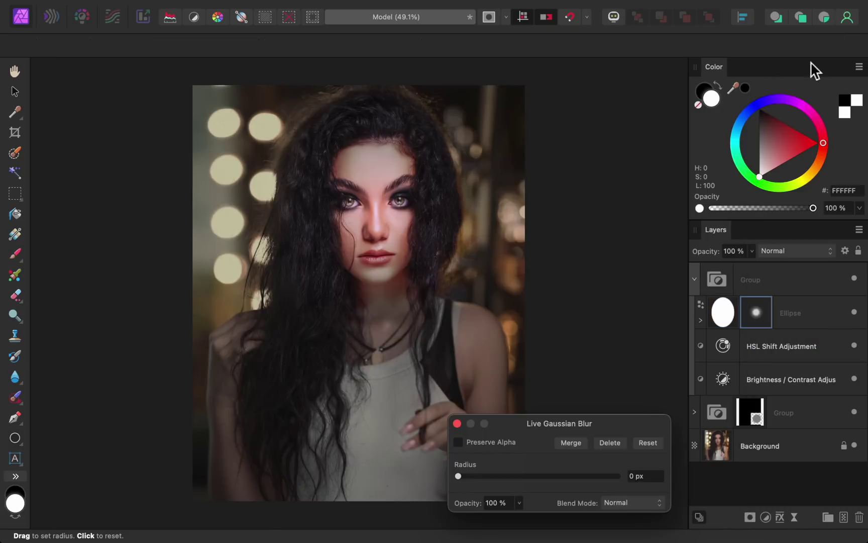
{"action": "double_click", "coordinate": [648, 476]}
{"action": "type", "text": "150"}
{"action": "key", "text": "Return"}
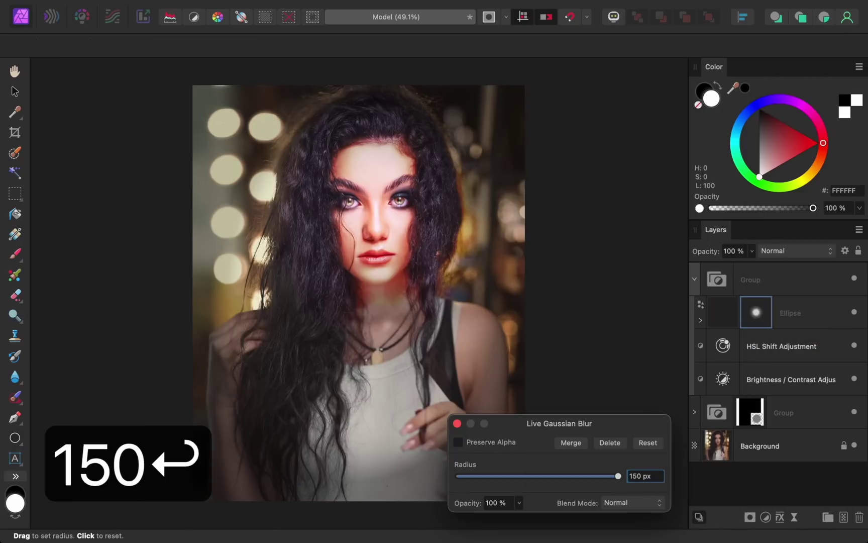
{"action": "left_click", "coordinate": [458, 423]}
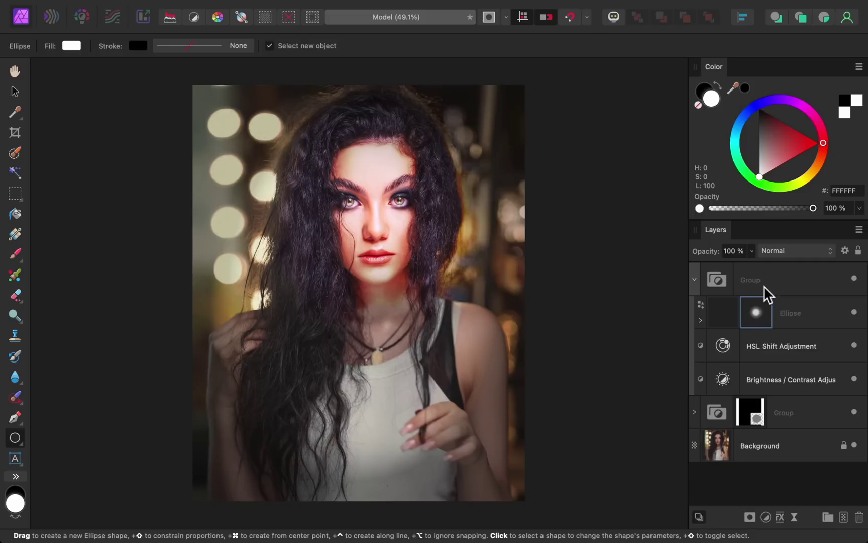
{"action": "left_click", "coordinate": [855, 280]}
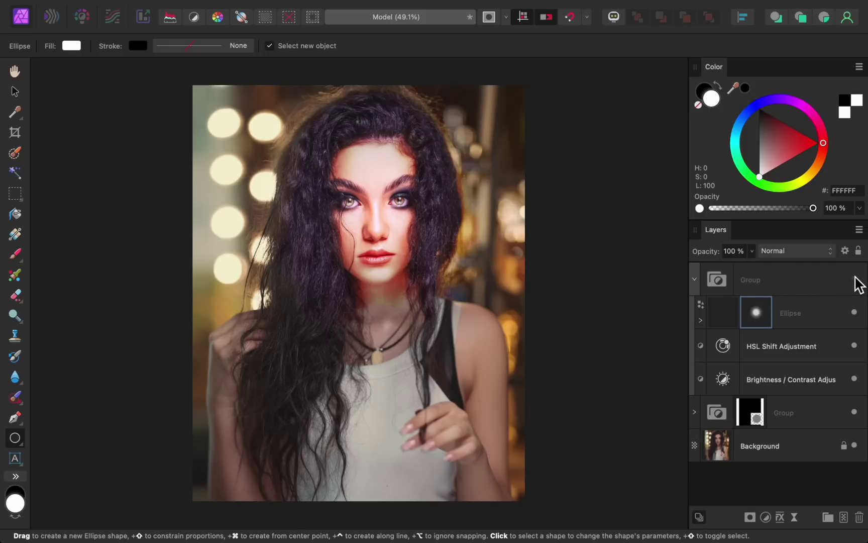
{"action": "left_click", "coordinate": [855, 279]}
{"action": "left_click", "coordinate": [855, 278]}
{"action": "left_click", "coordinate": [855, 279]}
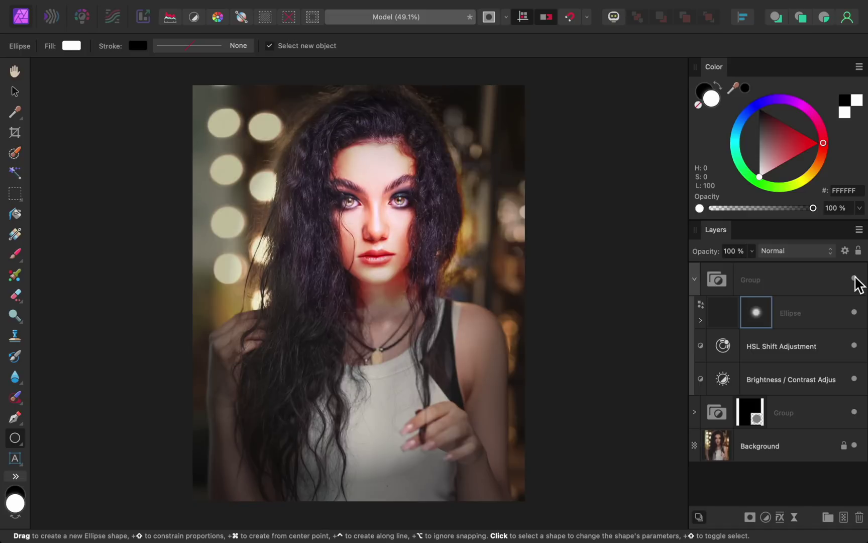